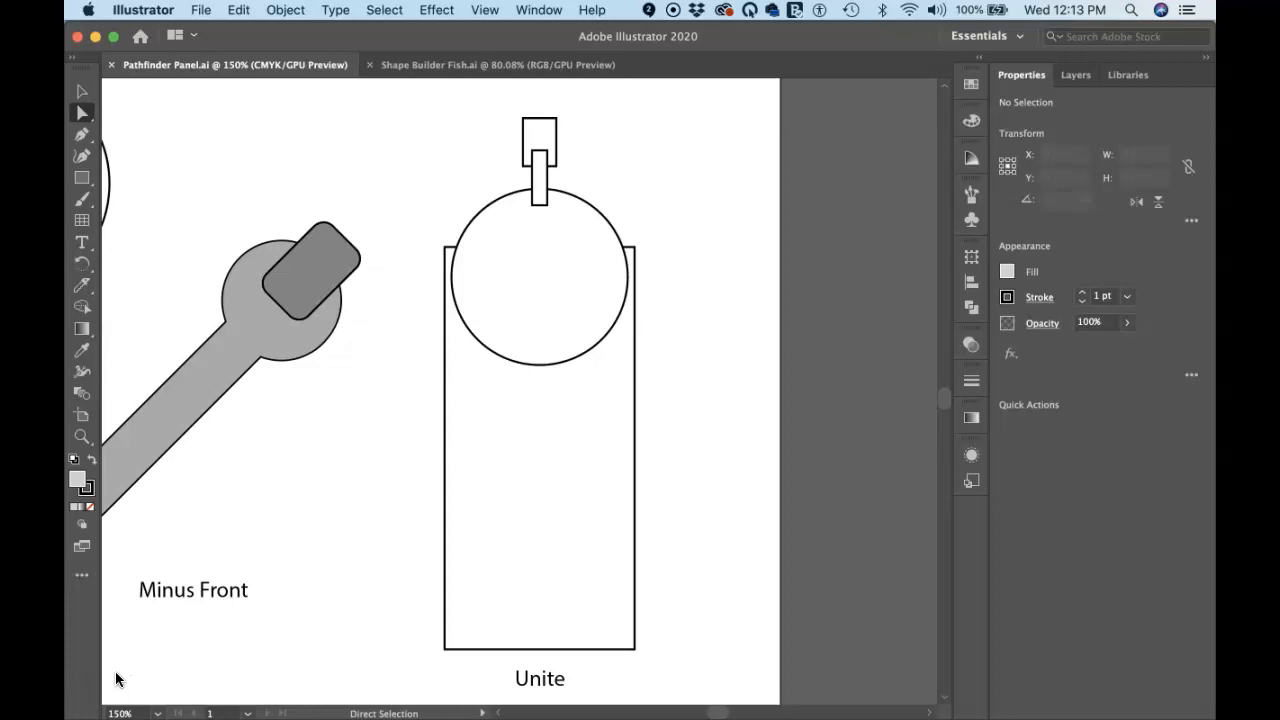
Select the rectangles and circle of the Unite example and merge them into one shape with the Shape Builder tool
key(super)
key(shift+m)
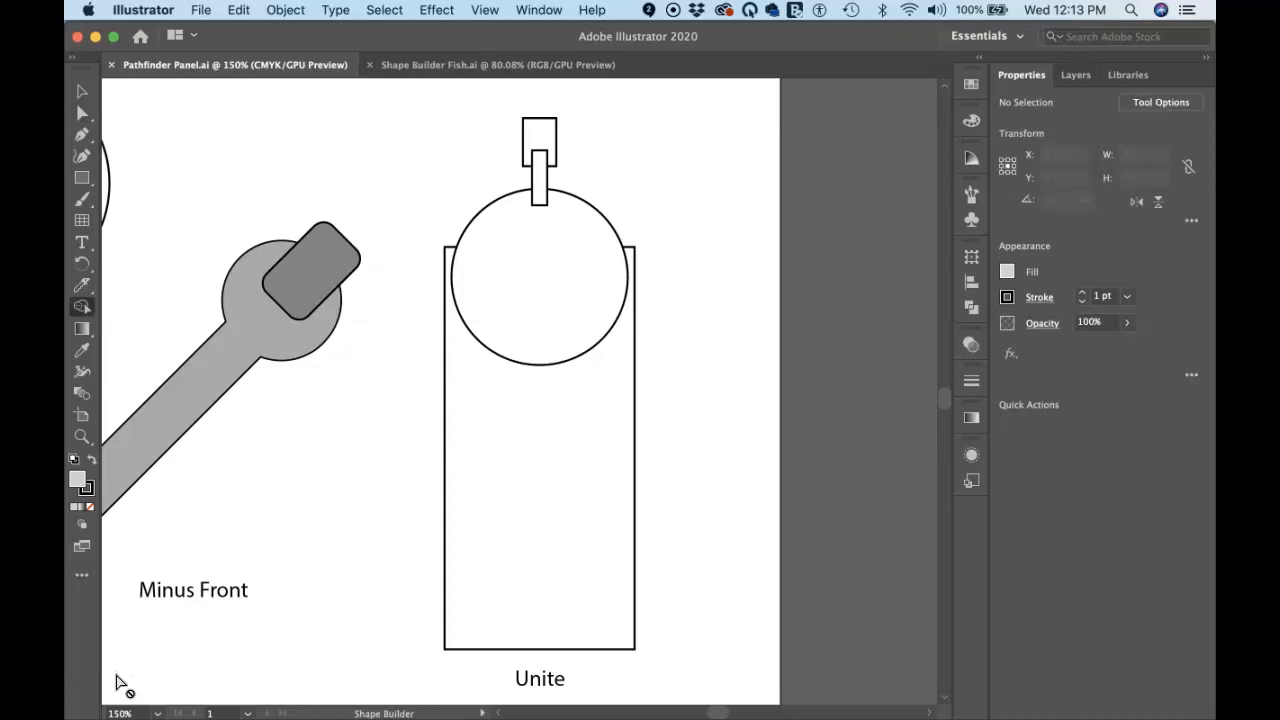
click(80, 308)
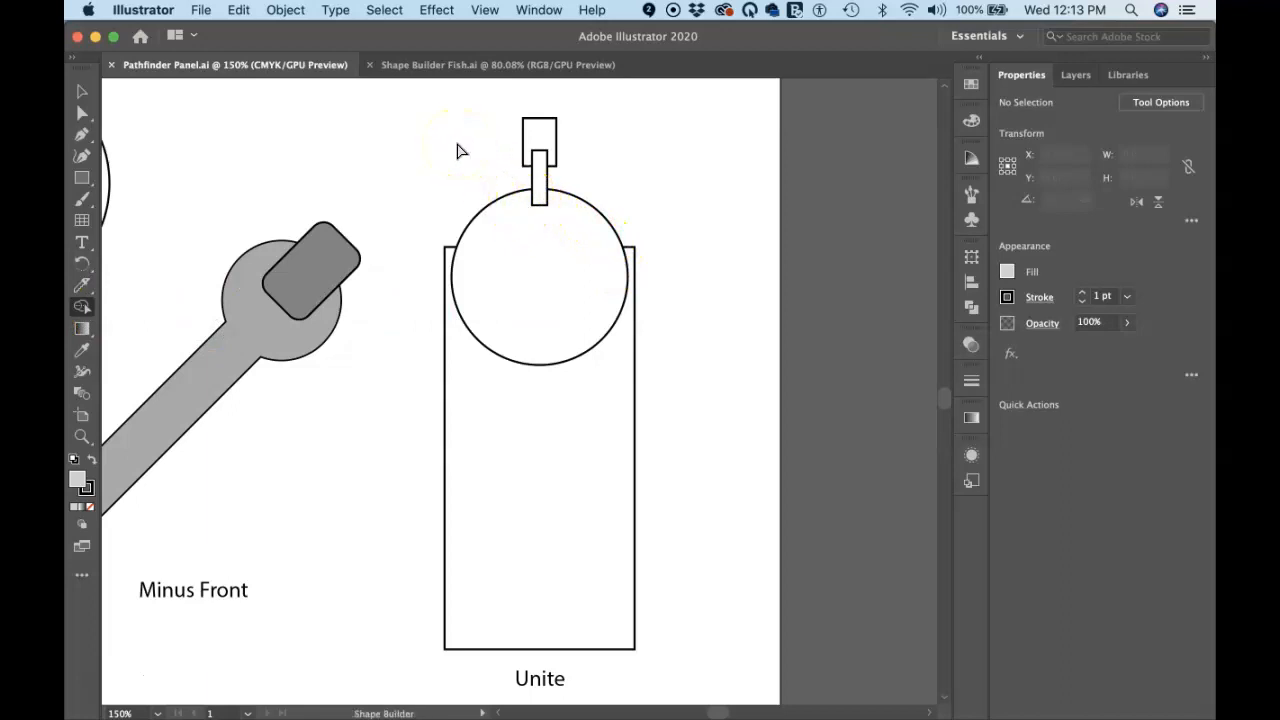
key(v)
drag(428, 110, 671, 545)
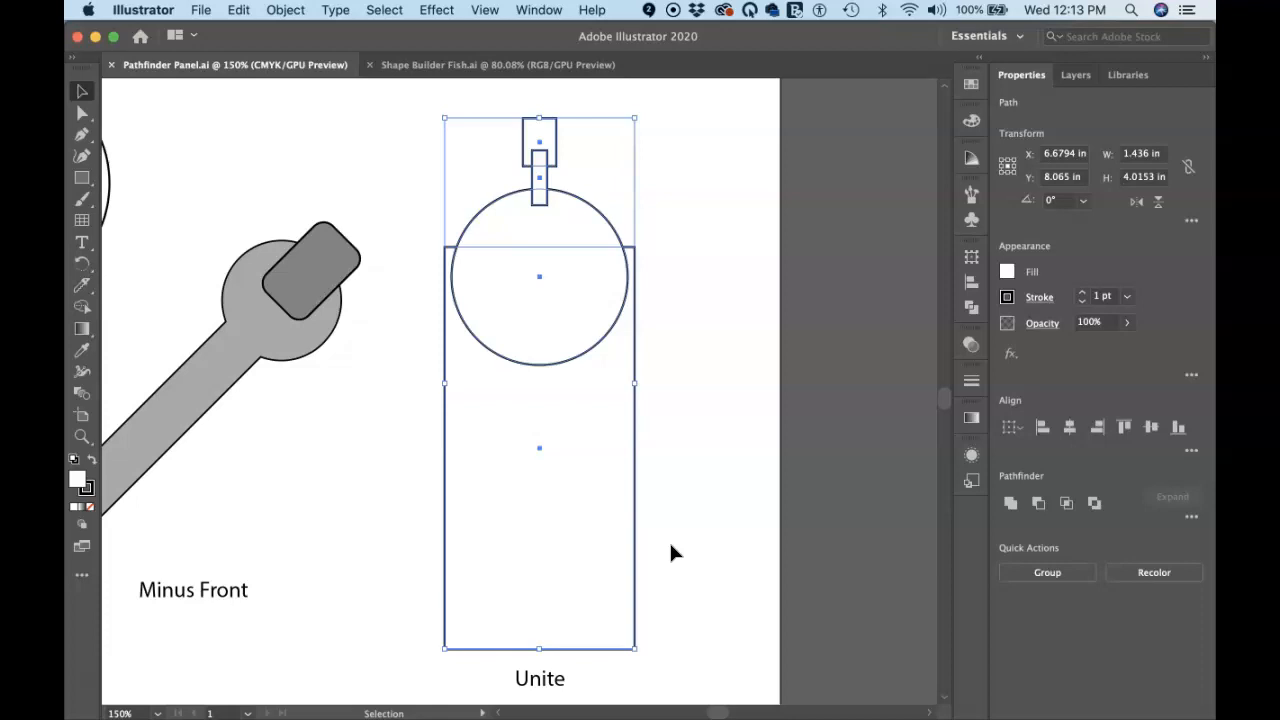
key(shift)
key(shift+m)
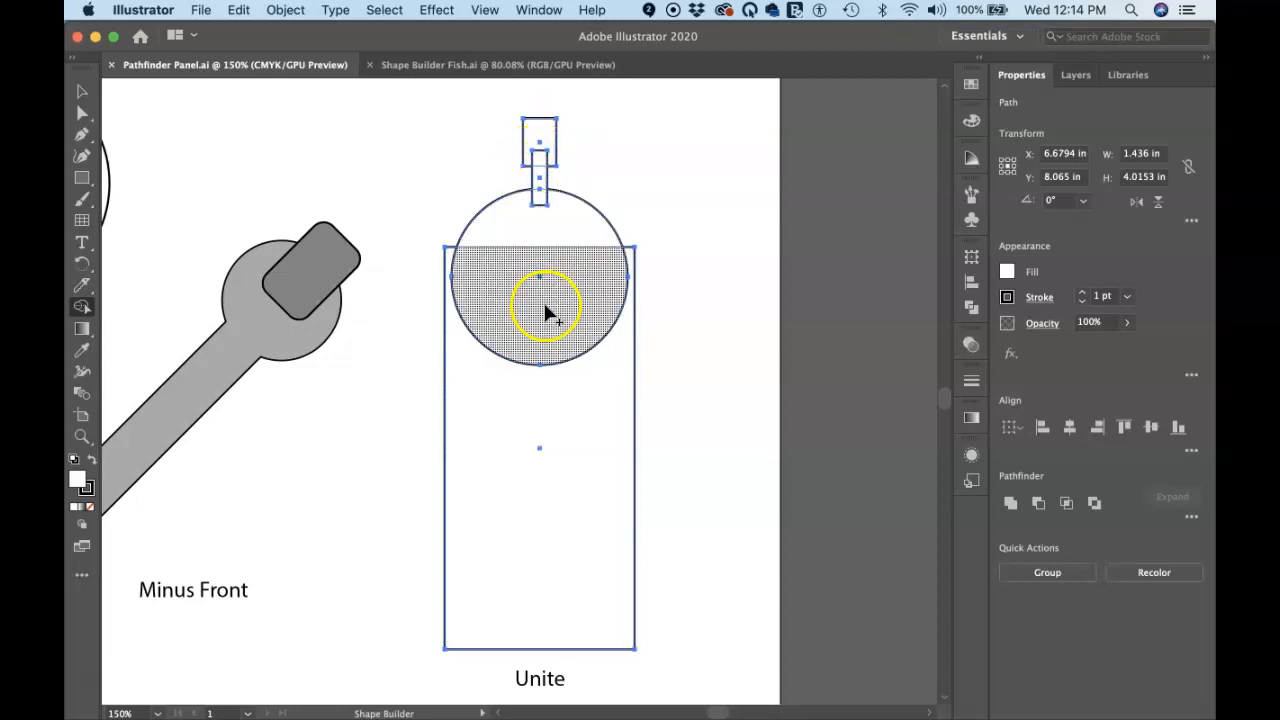
click(545, 143)
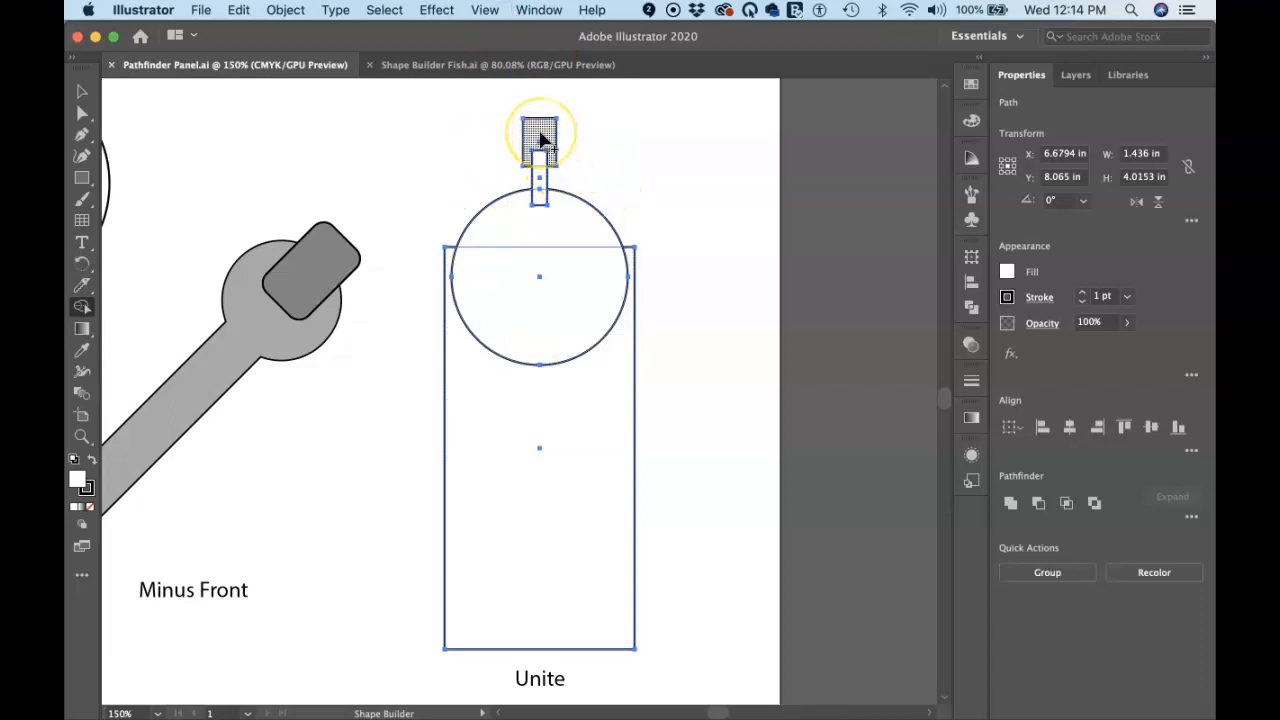
alt+click(537, 134)
drag(537, 136, 552, 399)
click(666, 408)
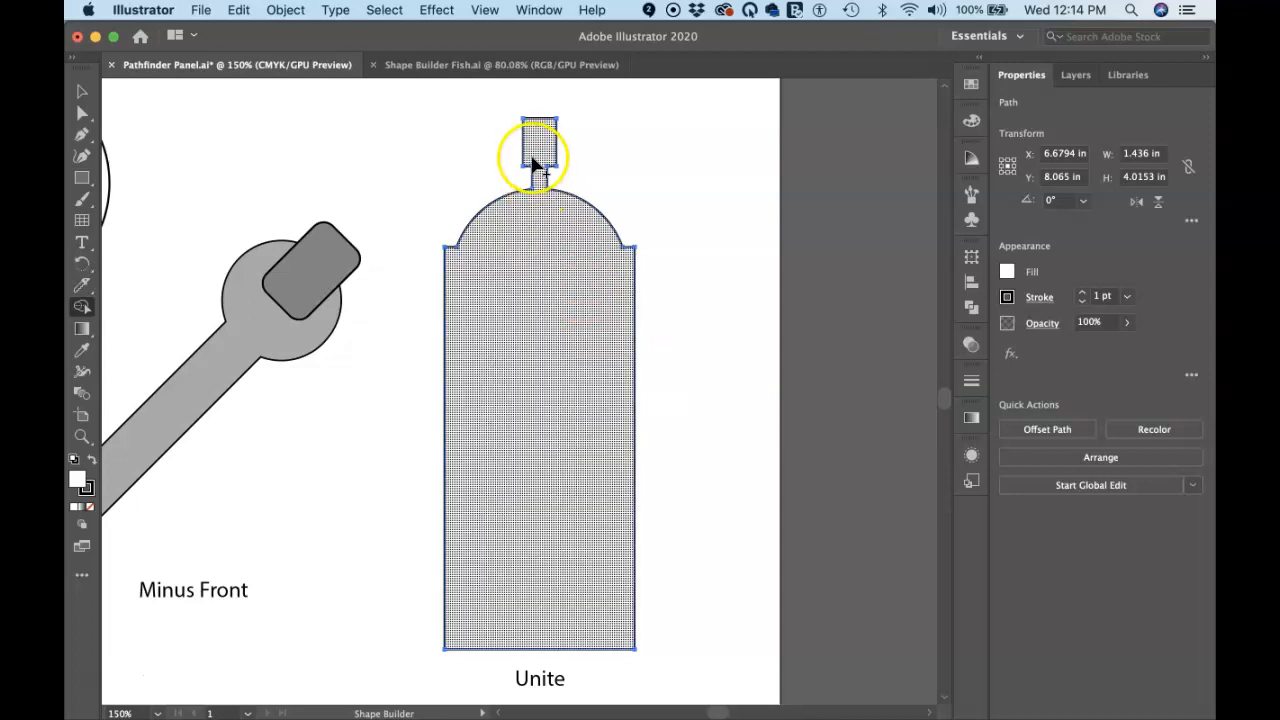
Switch to the Shape Builder Fish document in outline view and inspect closely where the circles intersect
click(480, 70)
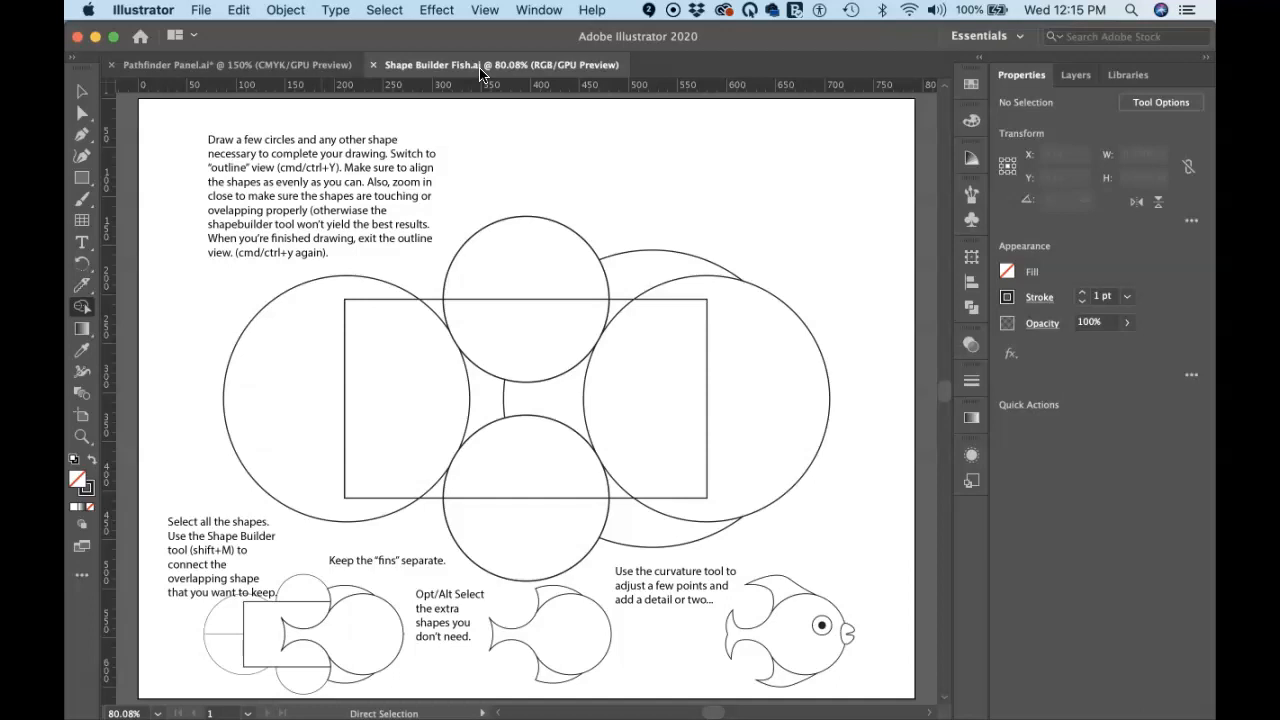
key(cmd+y)
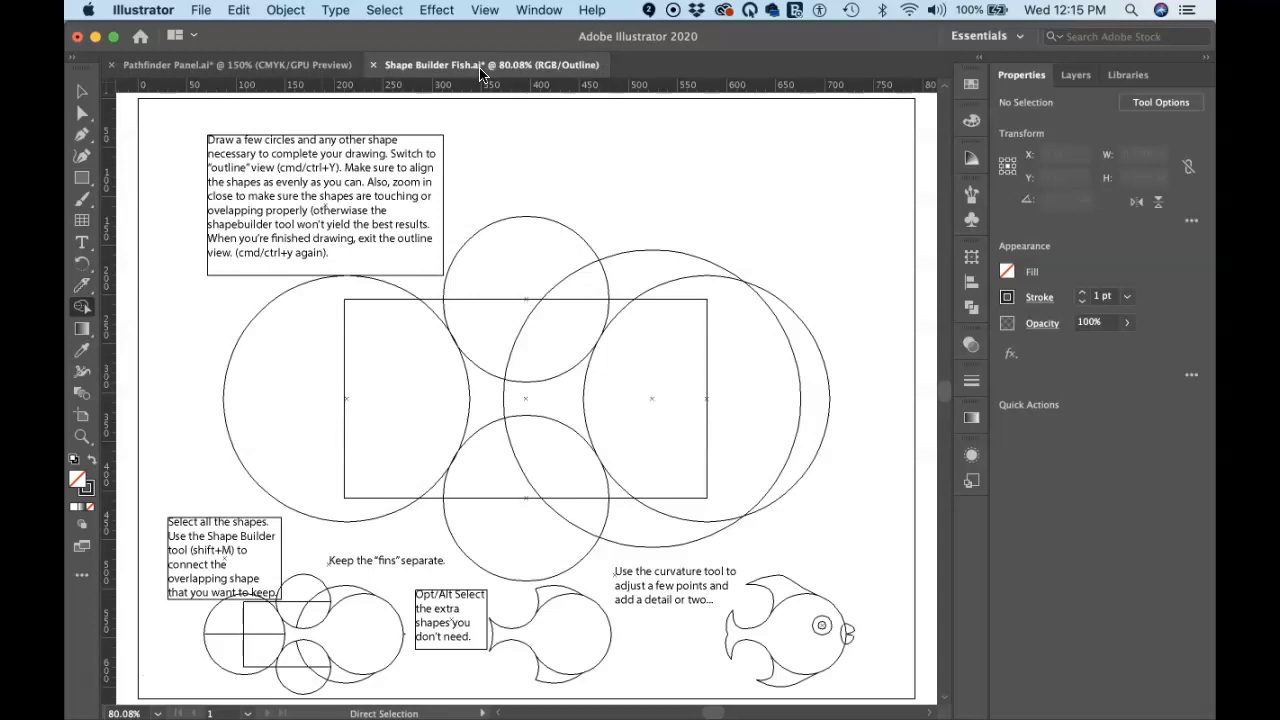
key(cmd+equal)
key(cmd+equal)
key(cmd+equal)
key(cmd+equal)
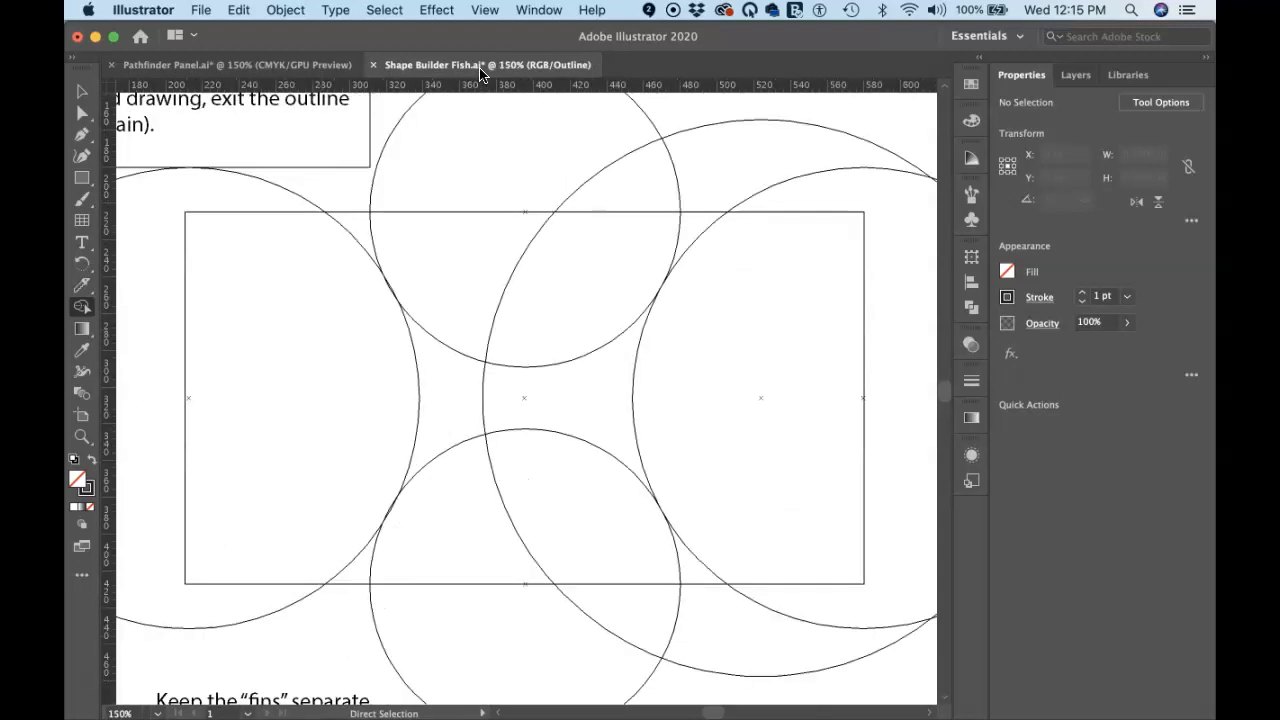
key(cmd+equal)
key(cmd+equal)
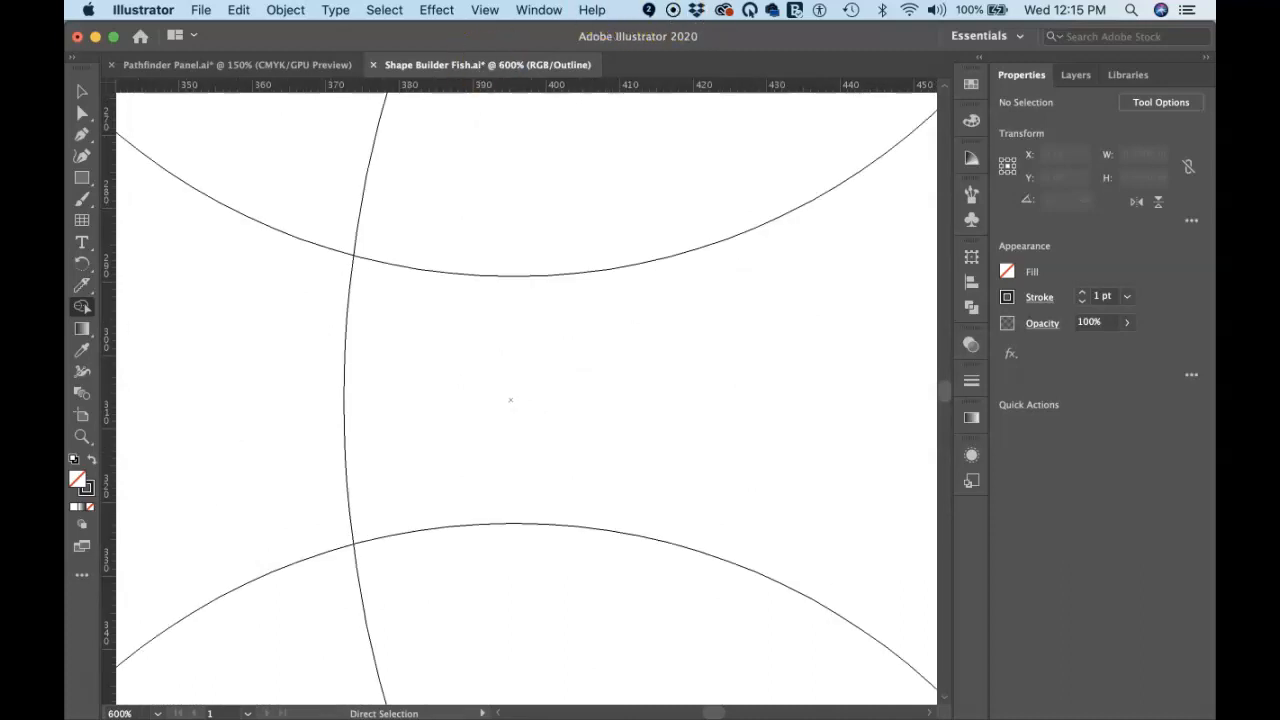
key(space)
drag(814, 220, 240, 591)
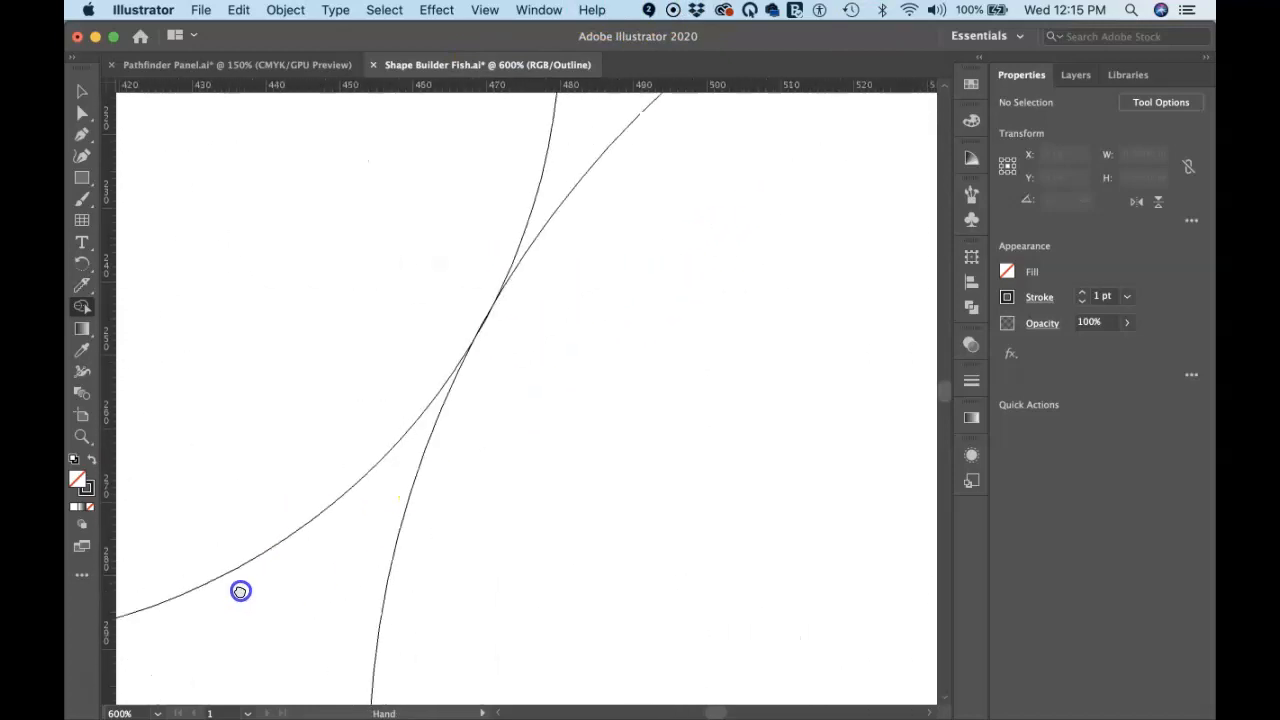
drag(451, 423, 503, 490)
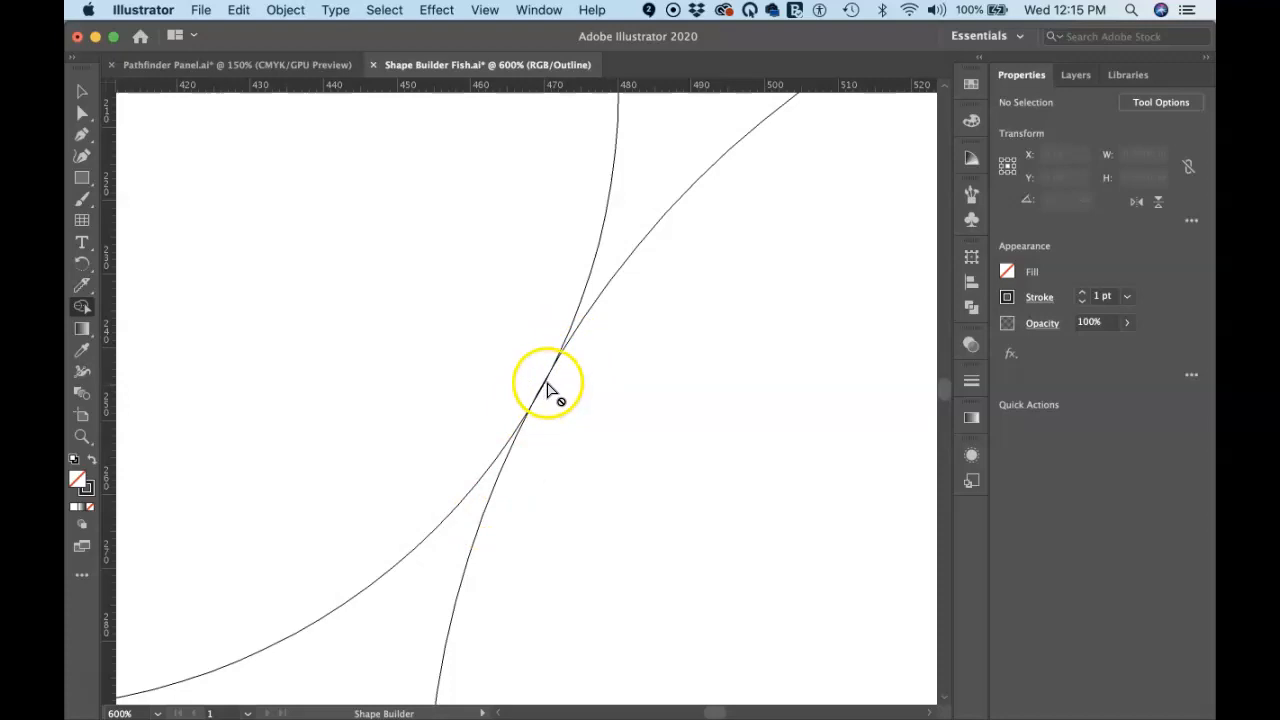
drag(532, 369, 510, 348)
drag(577, 319, 570, 295)
click(580, 303)
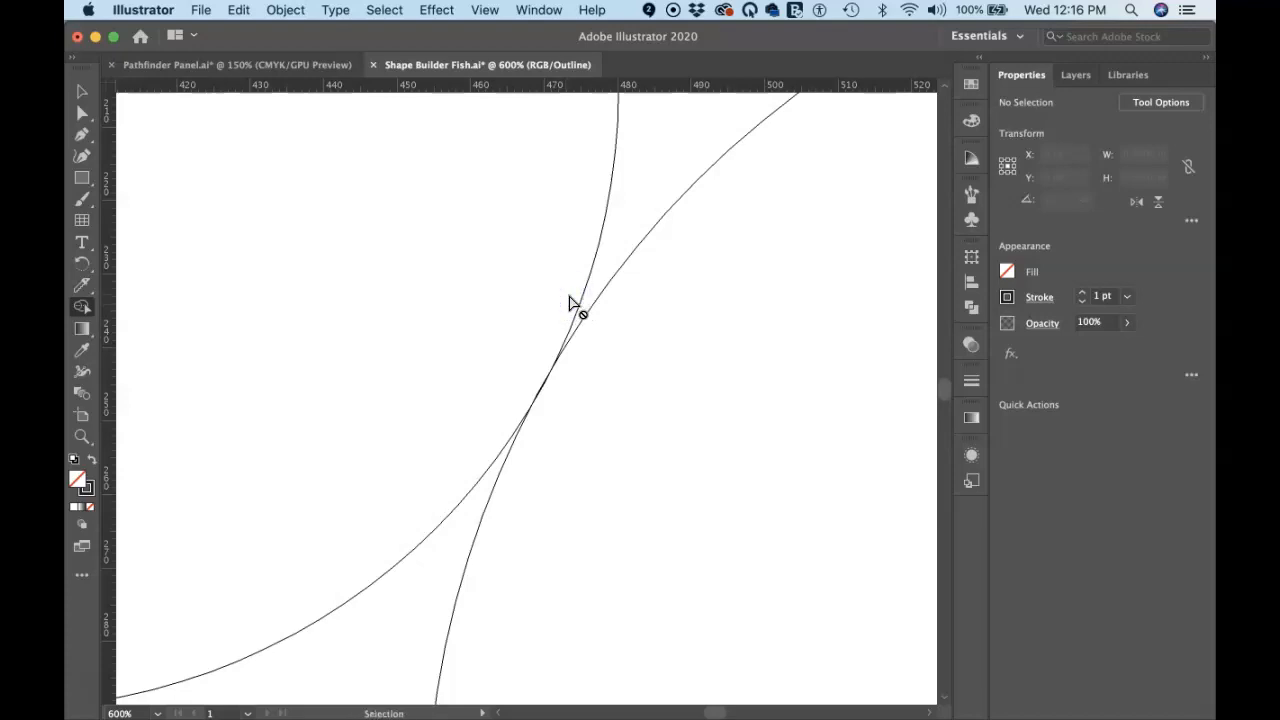
Ungroup the fish shapes and nudge one circle, then undo both changes
key(v)
click(579, 297)
mouse_move(579, 298)
mouse_down()
mouse_move(566, 290)
mouse_move(584, 296)
mouse_move(572, 274)
mouse_up()
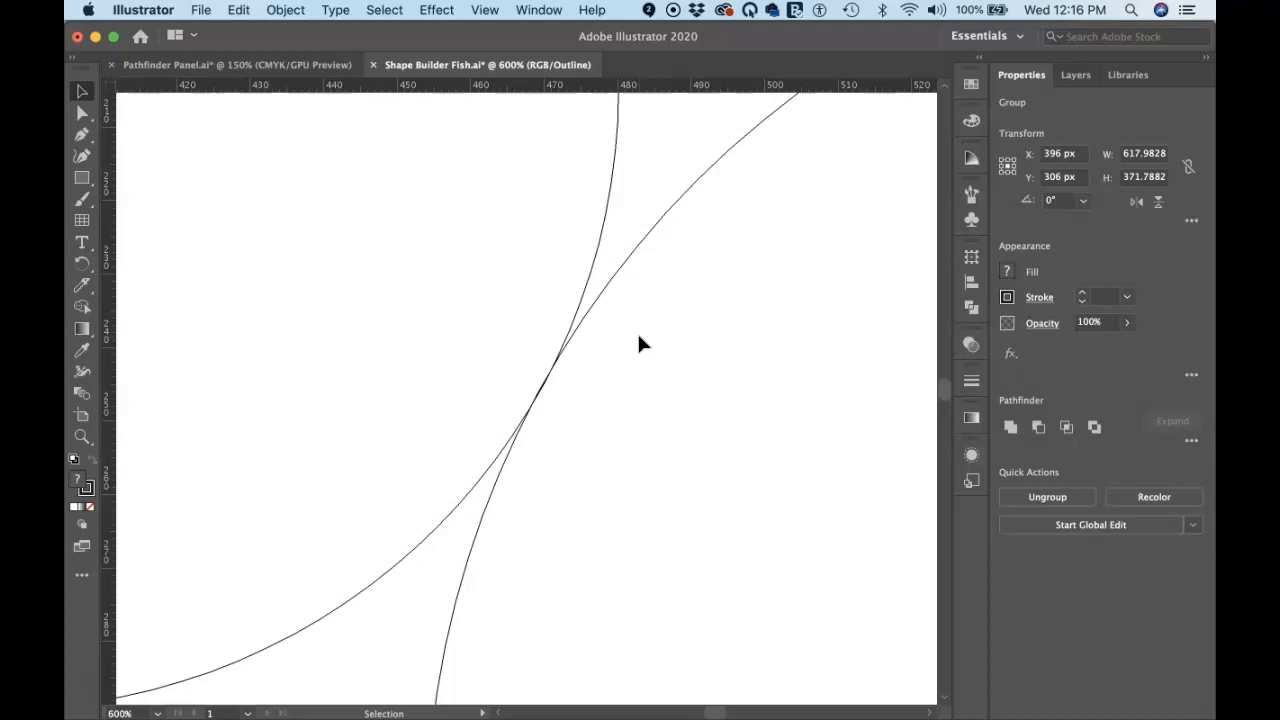
key(super+shift+g)
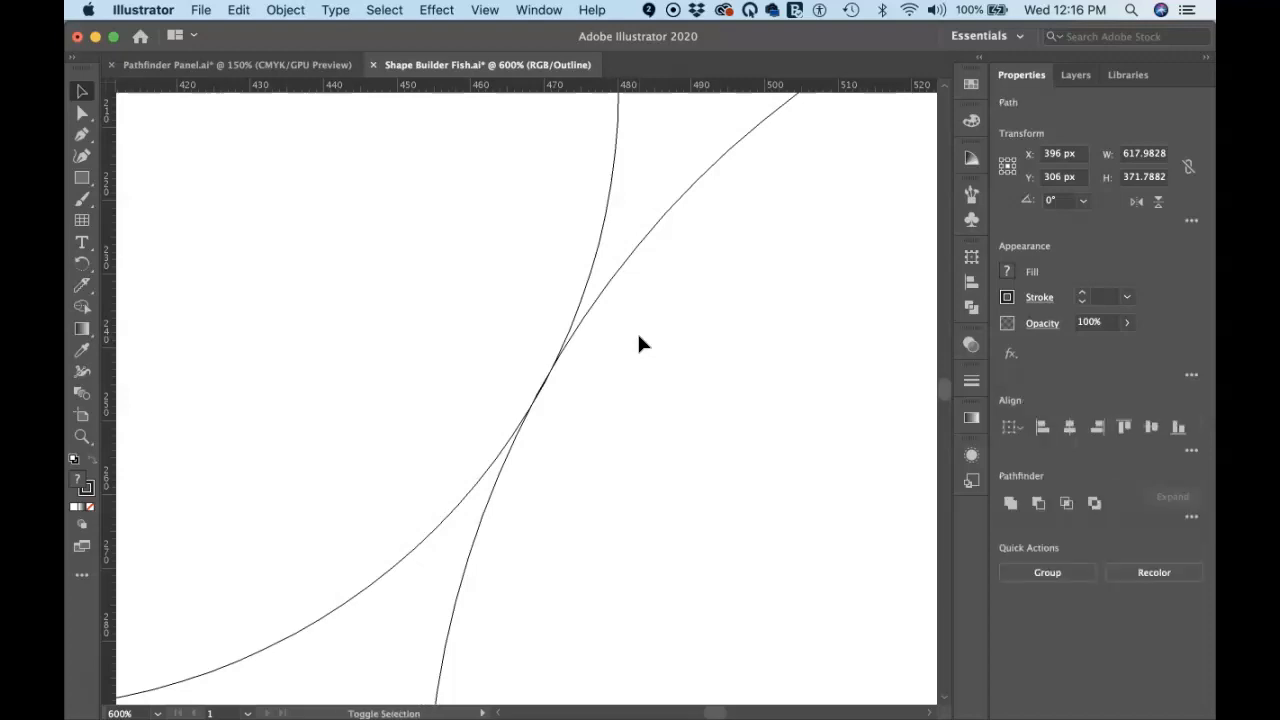
click(592, 276)
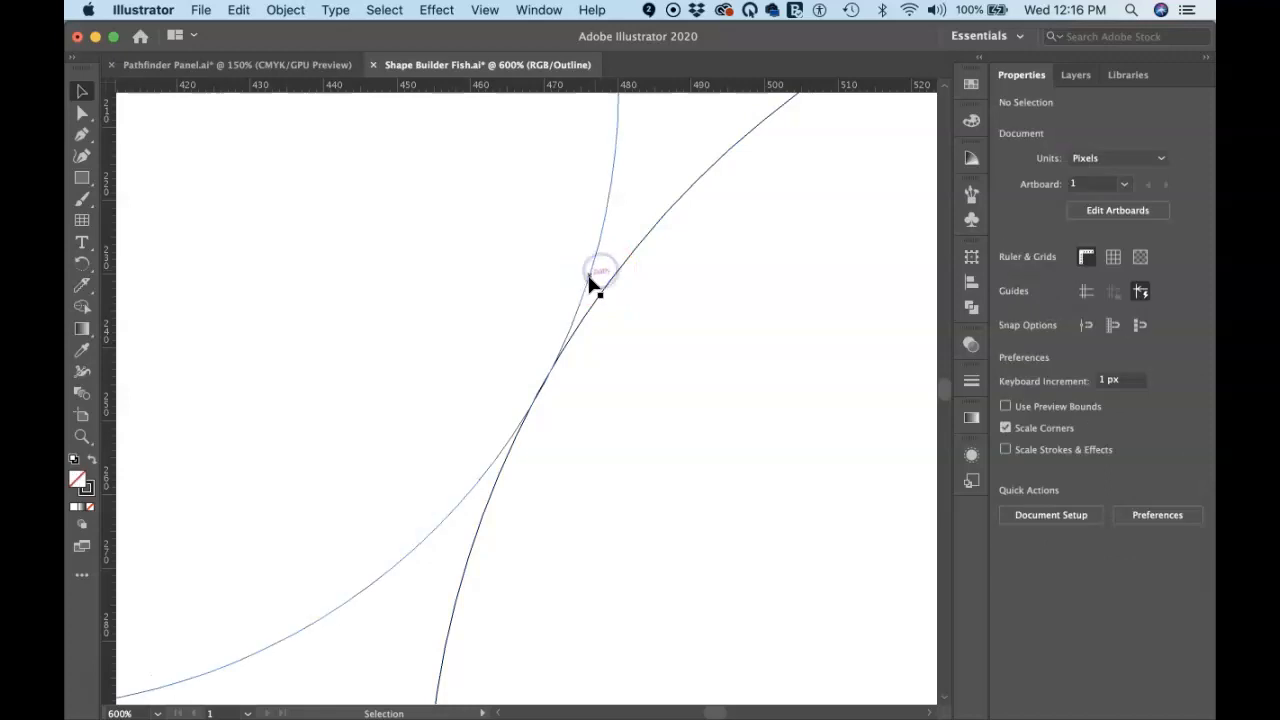
drag(588, 280, 569, 263)
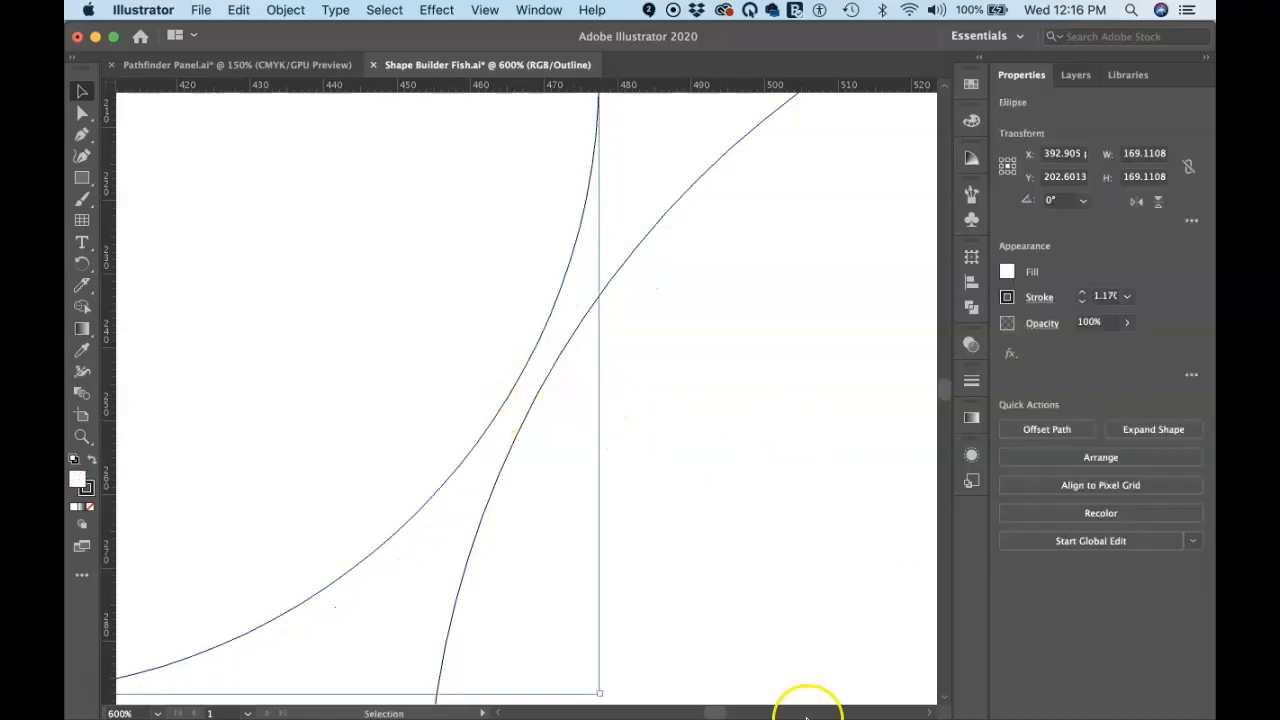
mouse_move(805, 714)
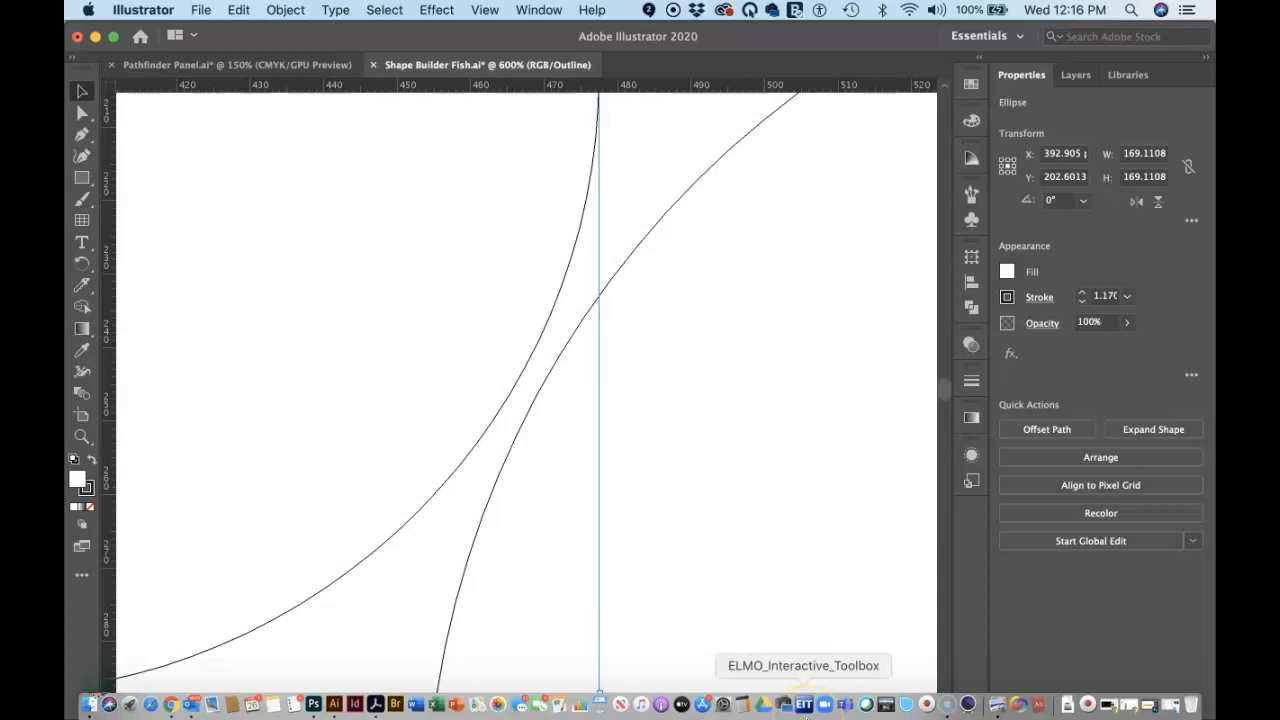
key(super+z)
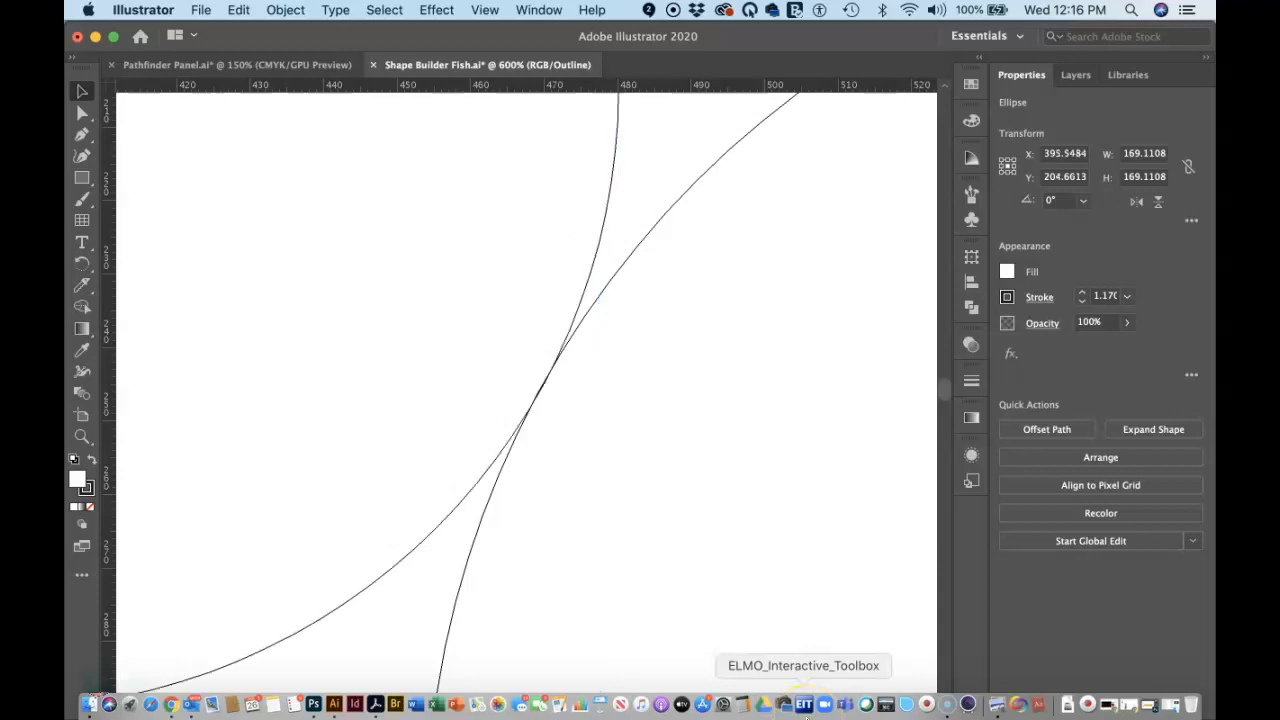
key(super+z)
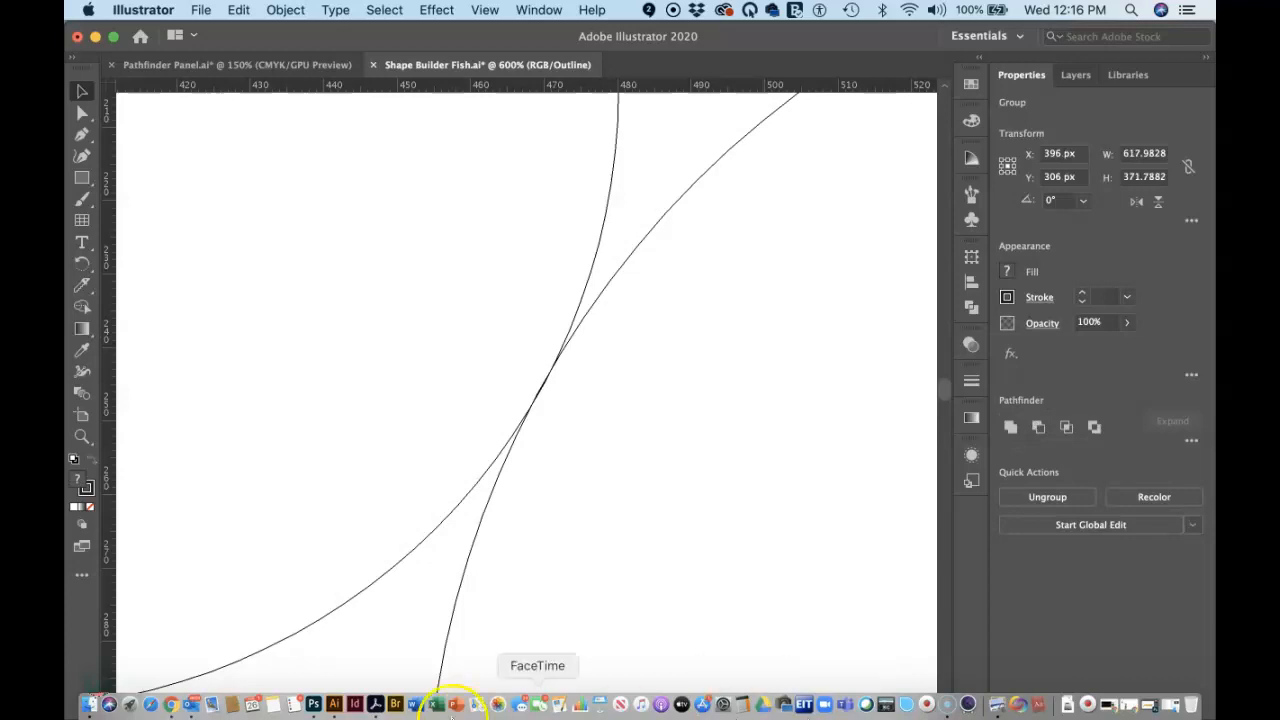
Pan around the magnified outline to inspect the remaining circle intersections, then fit the artboard in the window
key(space)
drag(502, 476, 960, 662)
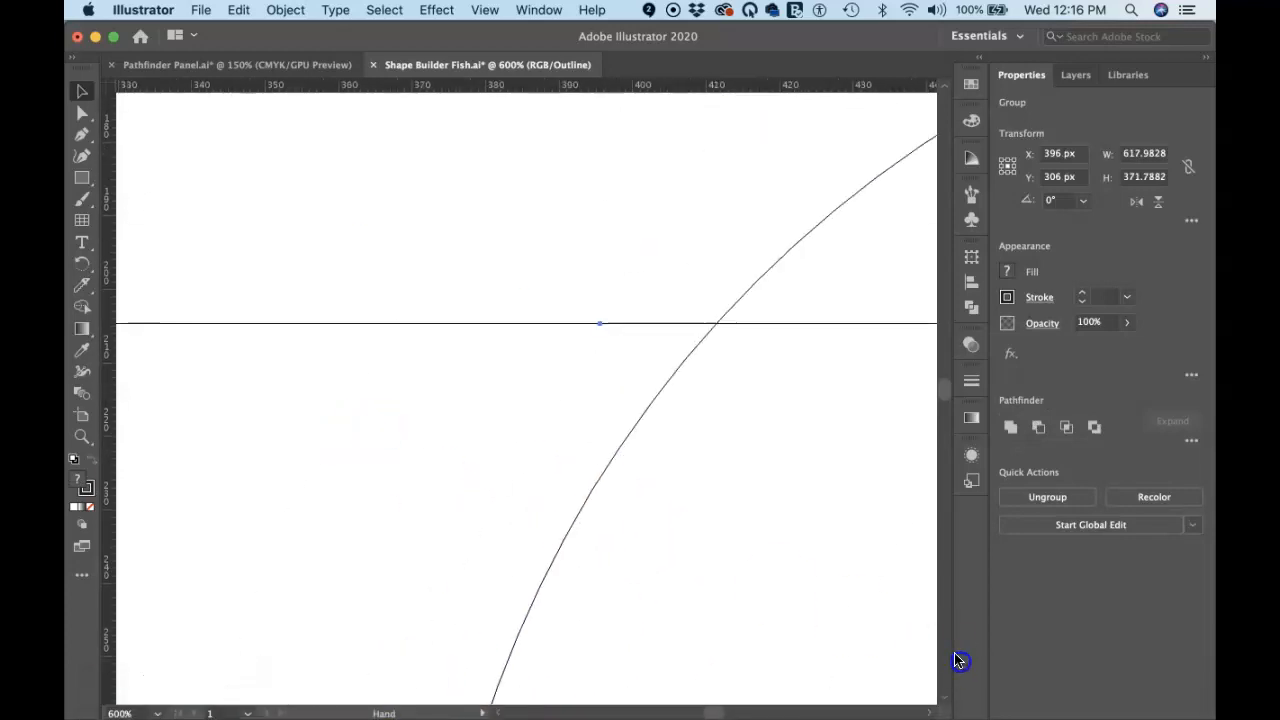
drag(506, 551, 764, 385)
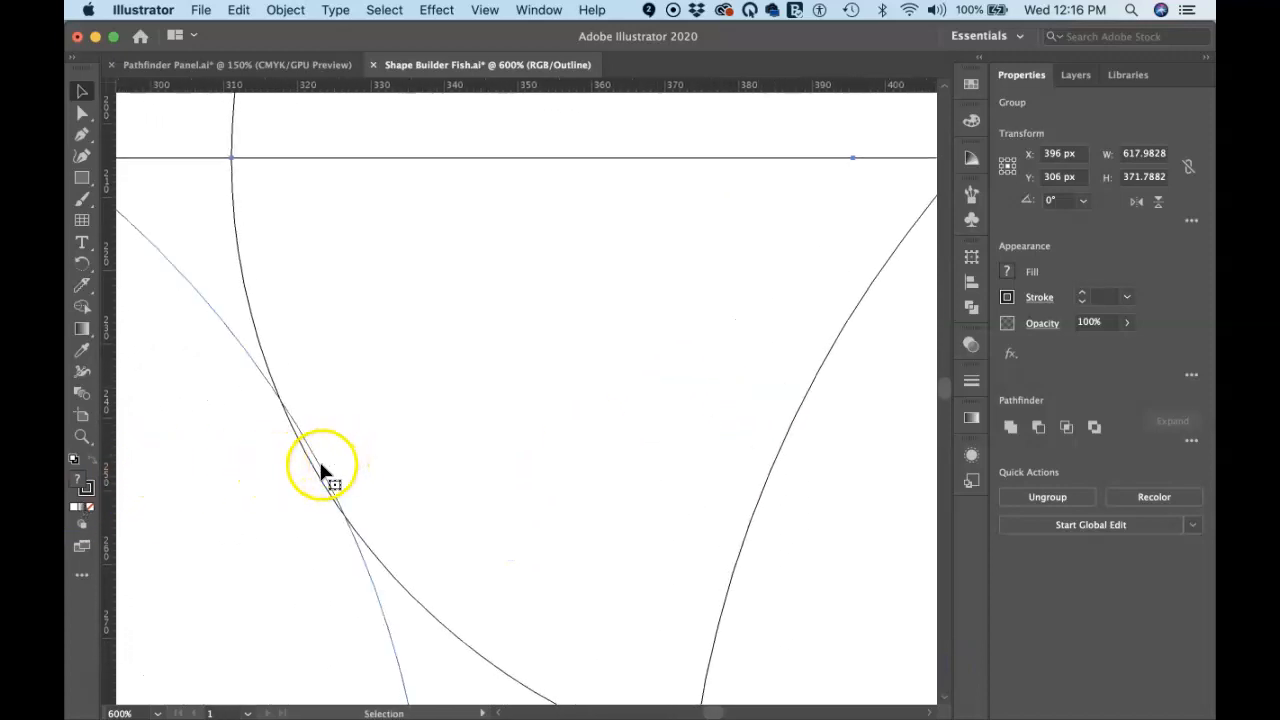
key(space)
drag(423, 531, 634, 600)
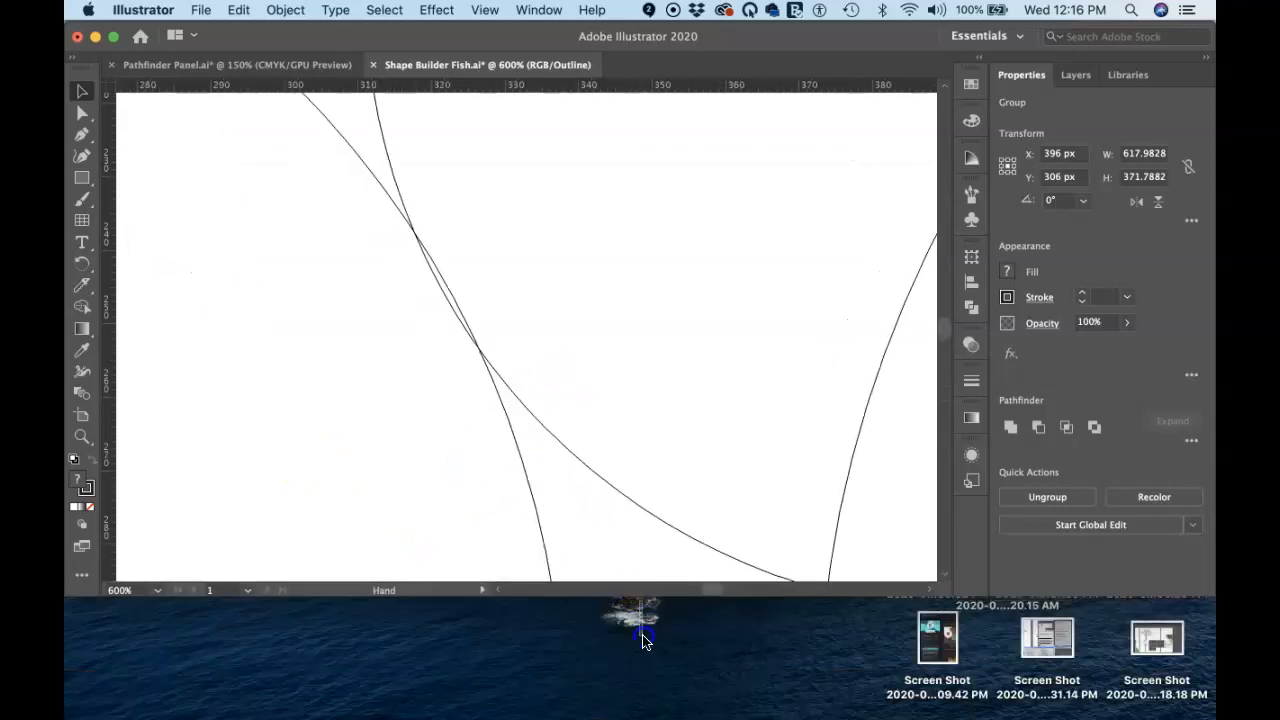
click(660, 604)
drag(662, 604, 678, 716)
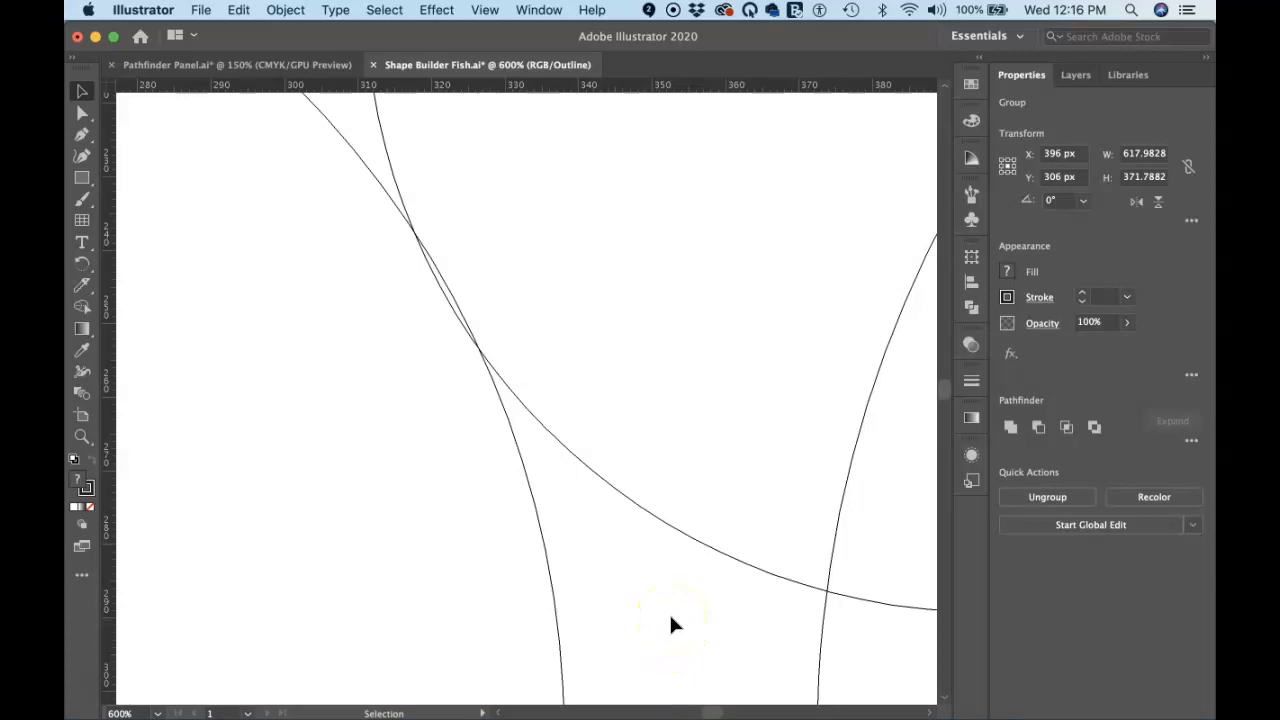
key(super+0)
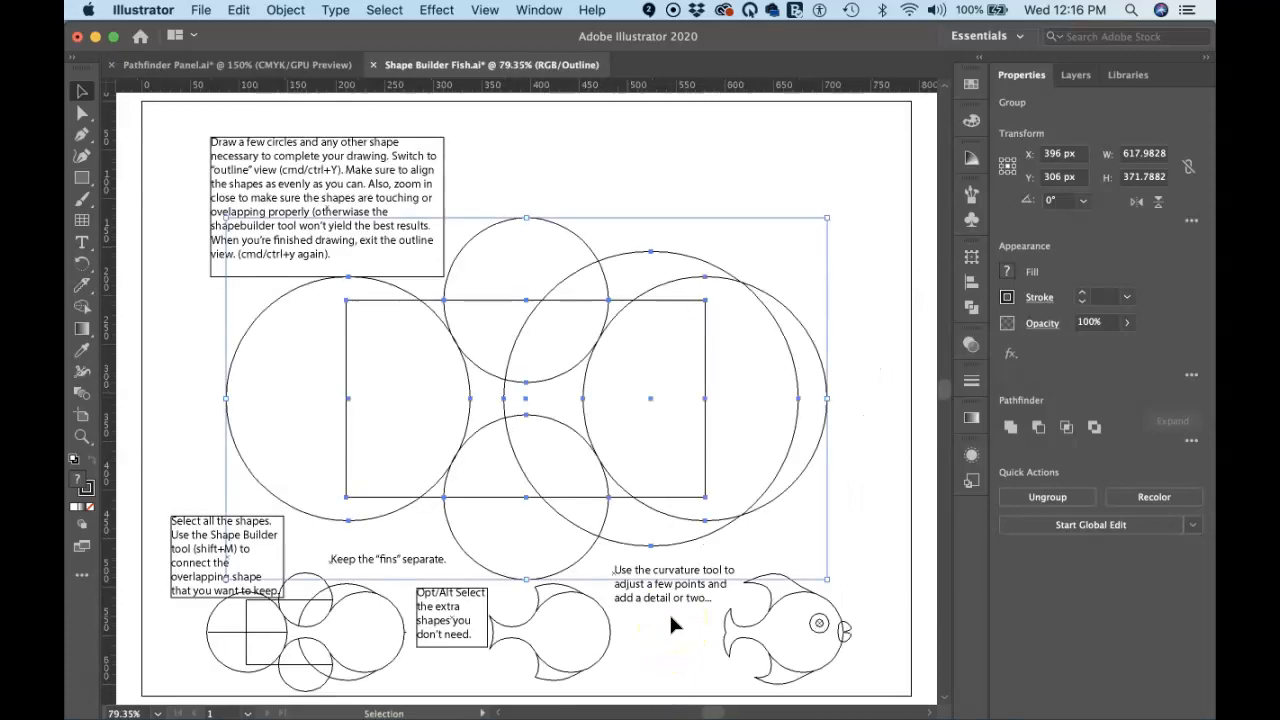
click(580, 170)
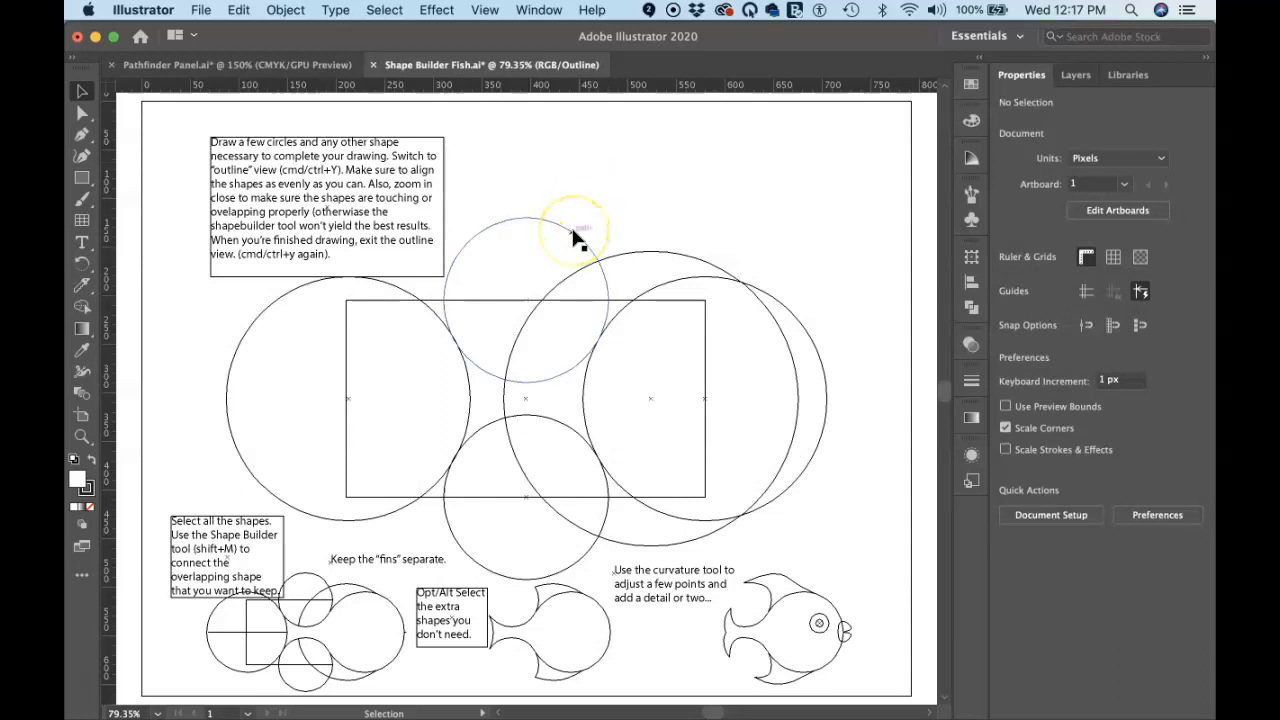
Leave outline view, select the fish shapes, and merge the right circles and centre area into one fish body with Shape Builder
key(super)
key(super+y)
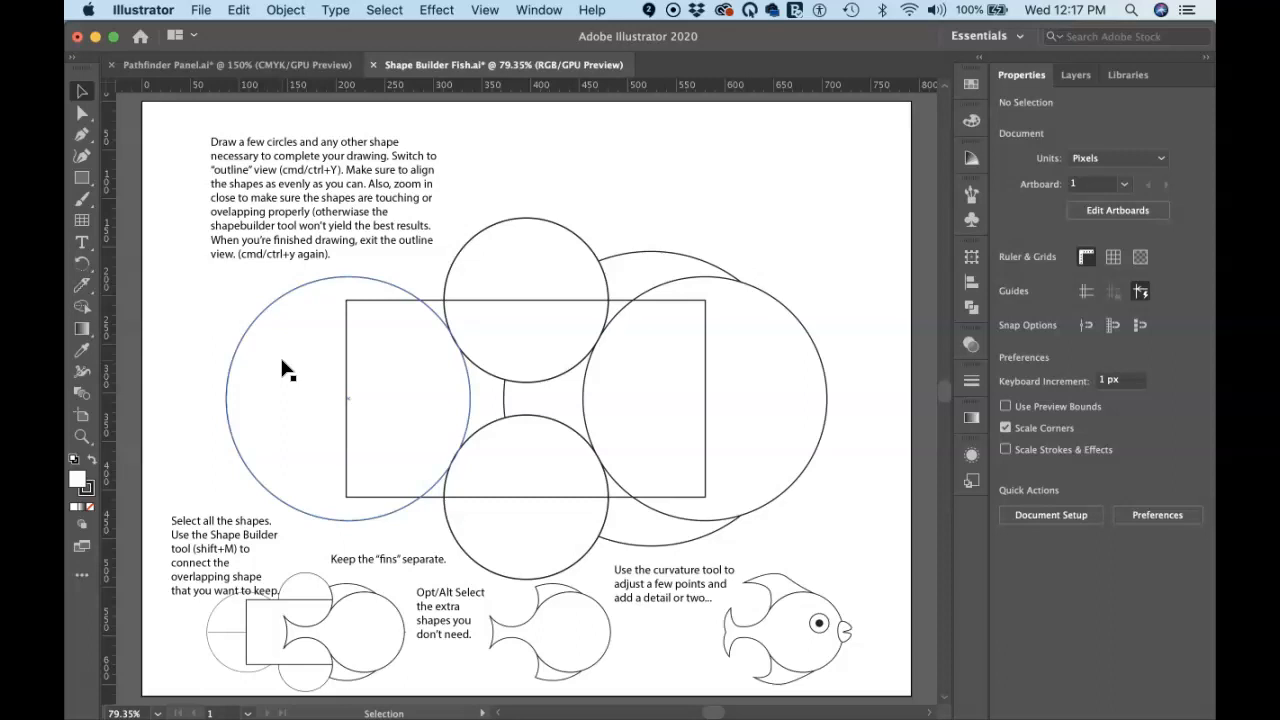
click(357, 373)
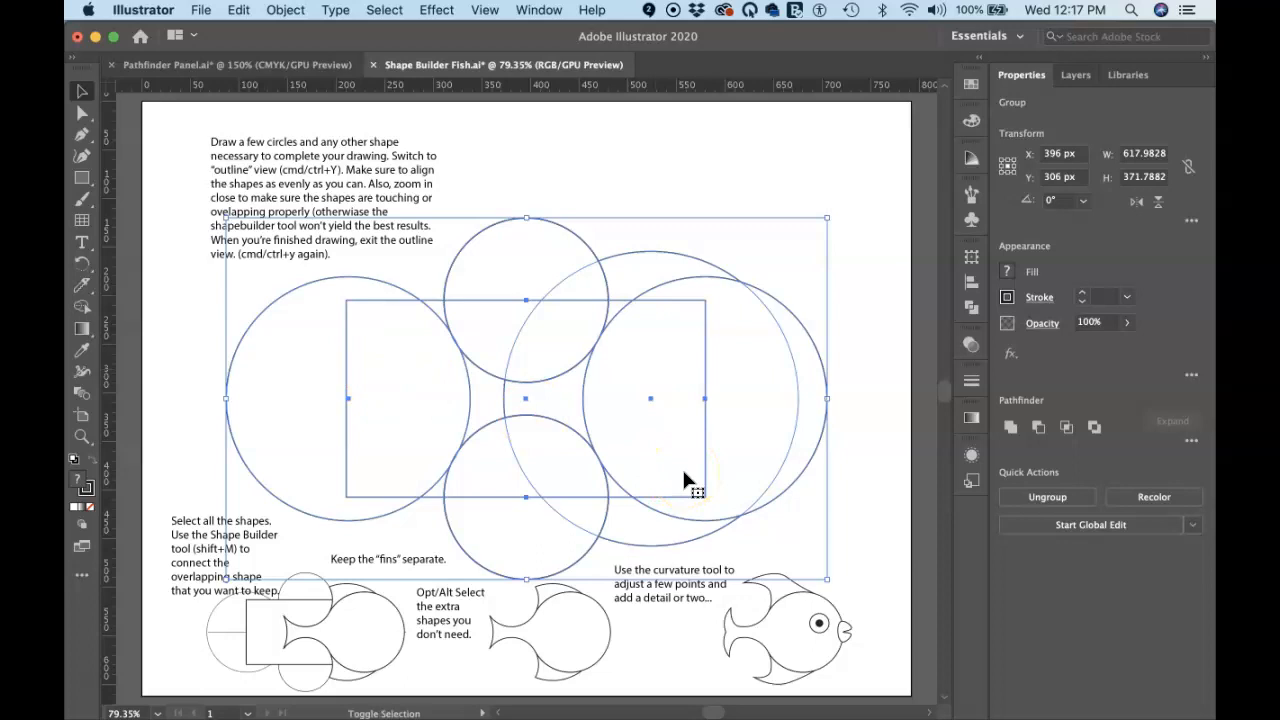
key(shift+m)
click(737, 445)
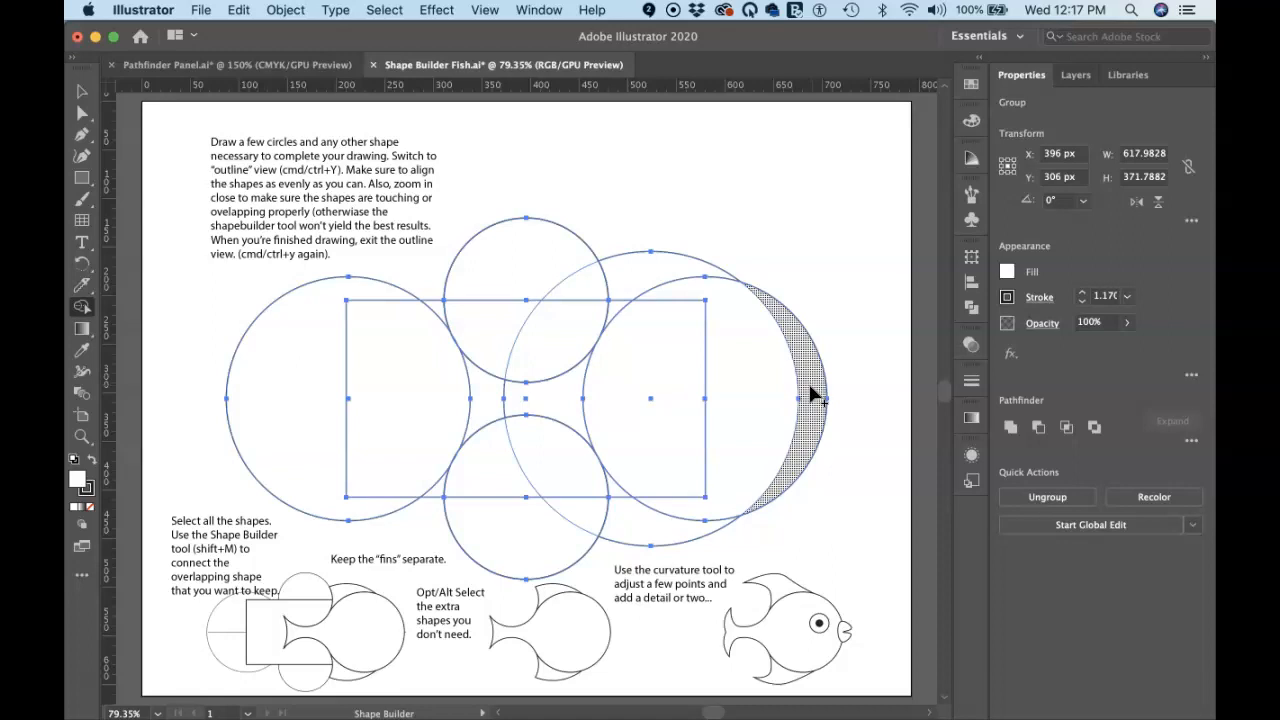
drag(811, 393, 487, 393)
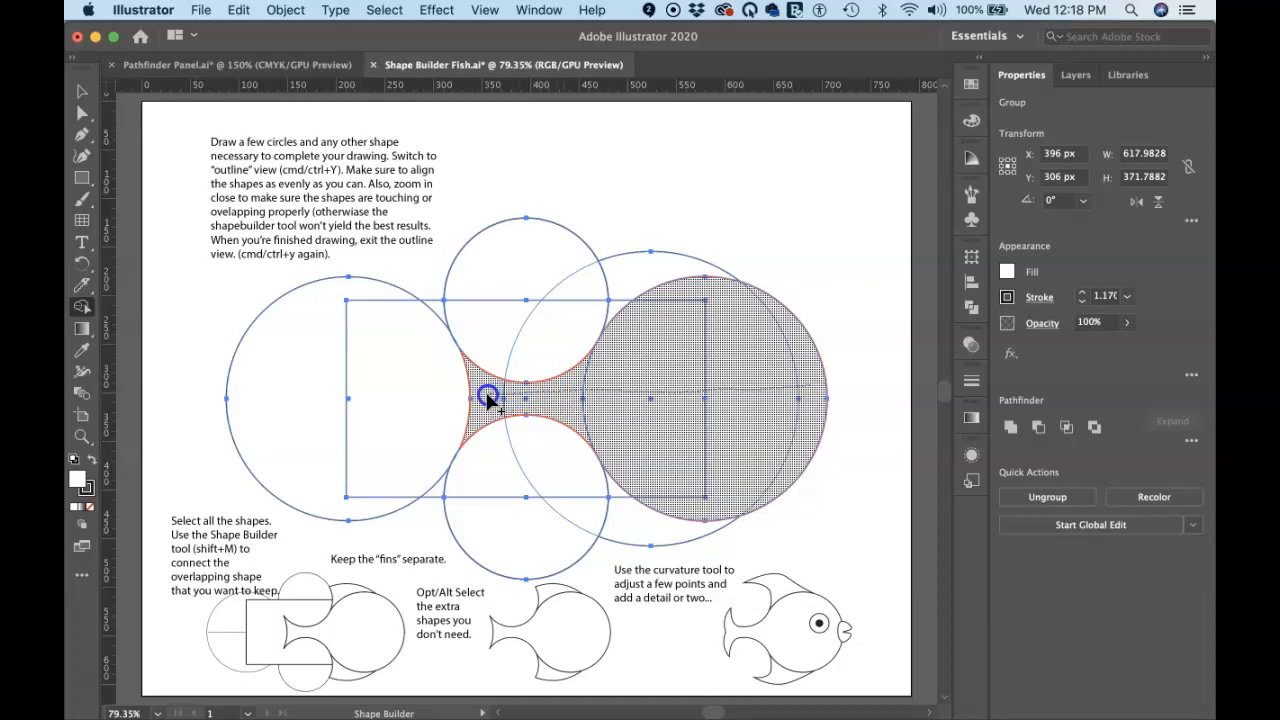
drag(487, 396, 487, 396)
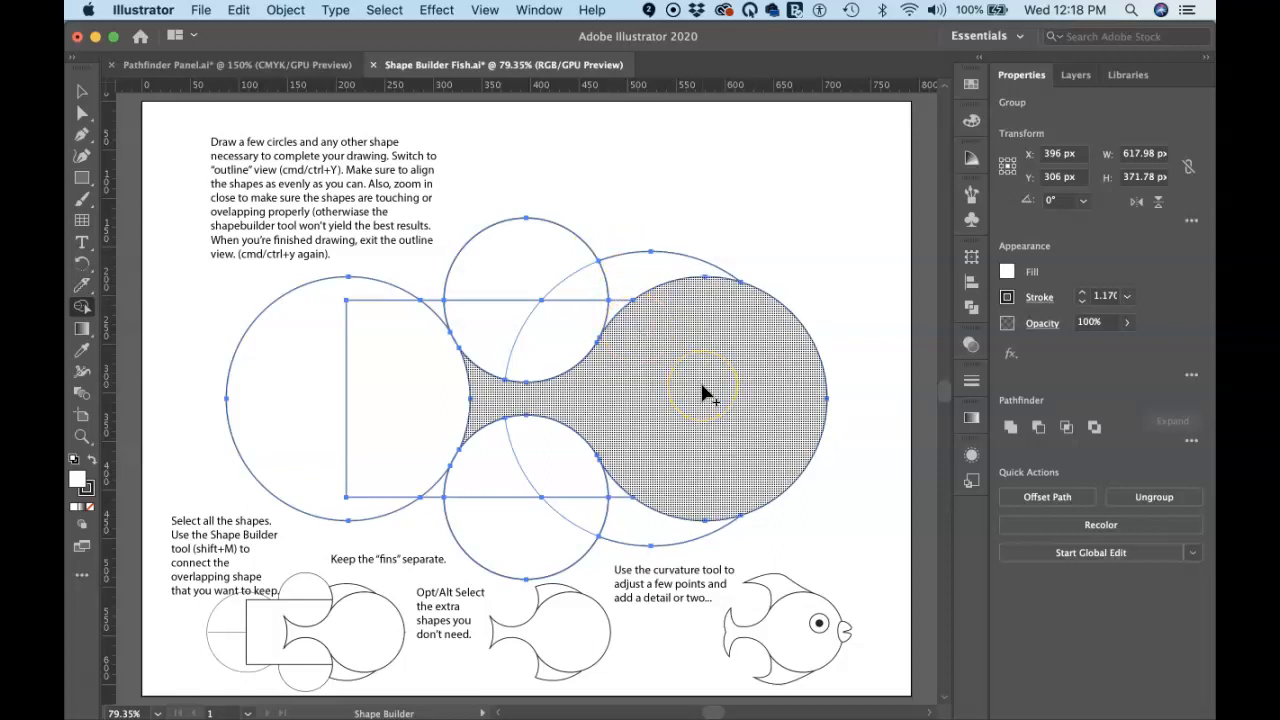
Join the crescent slivers above and below the body onto the upper and lower fins with Shape Builder
click(621, 281)
drag(621, 281, 616, 310)
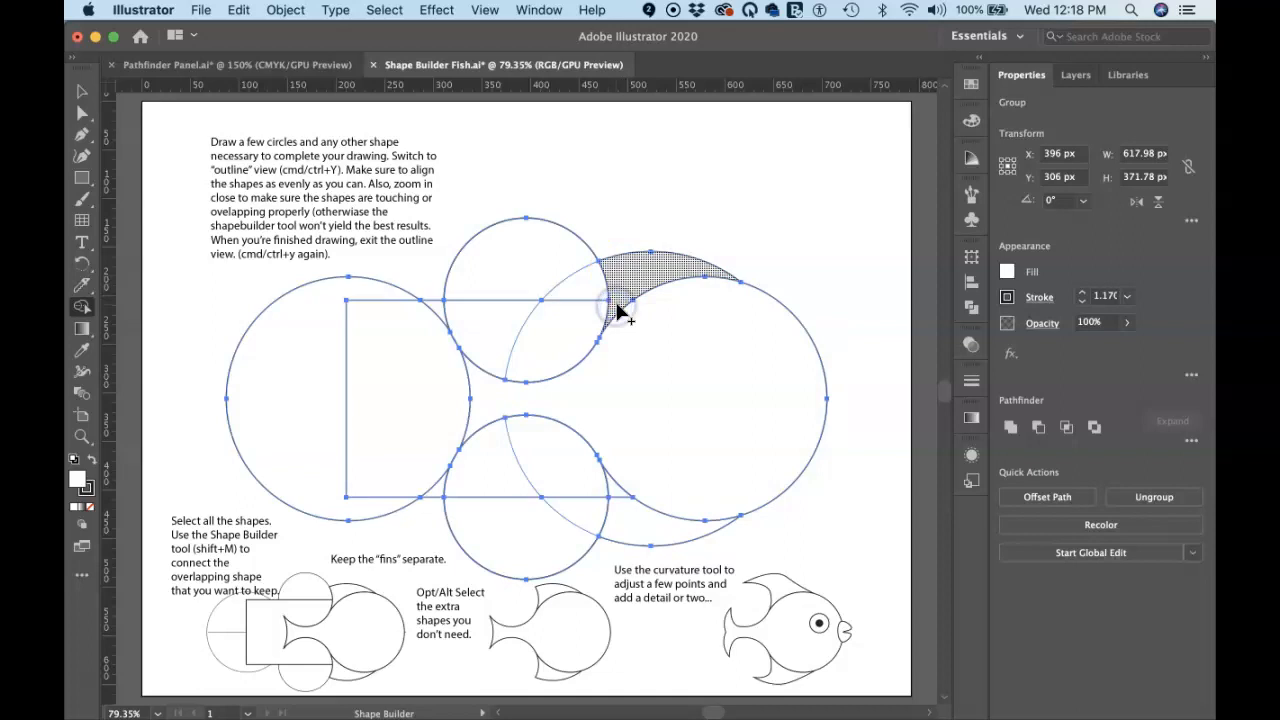
click(628, 515)
drag(628, 515, 620, 486)
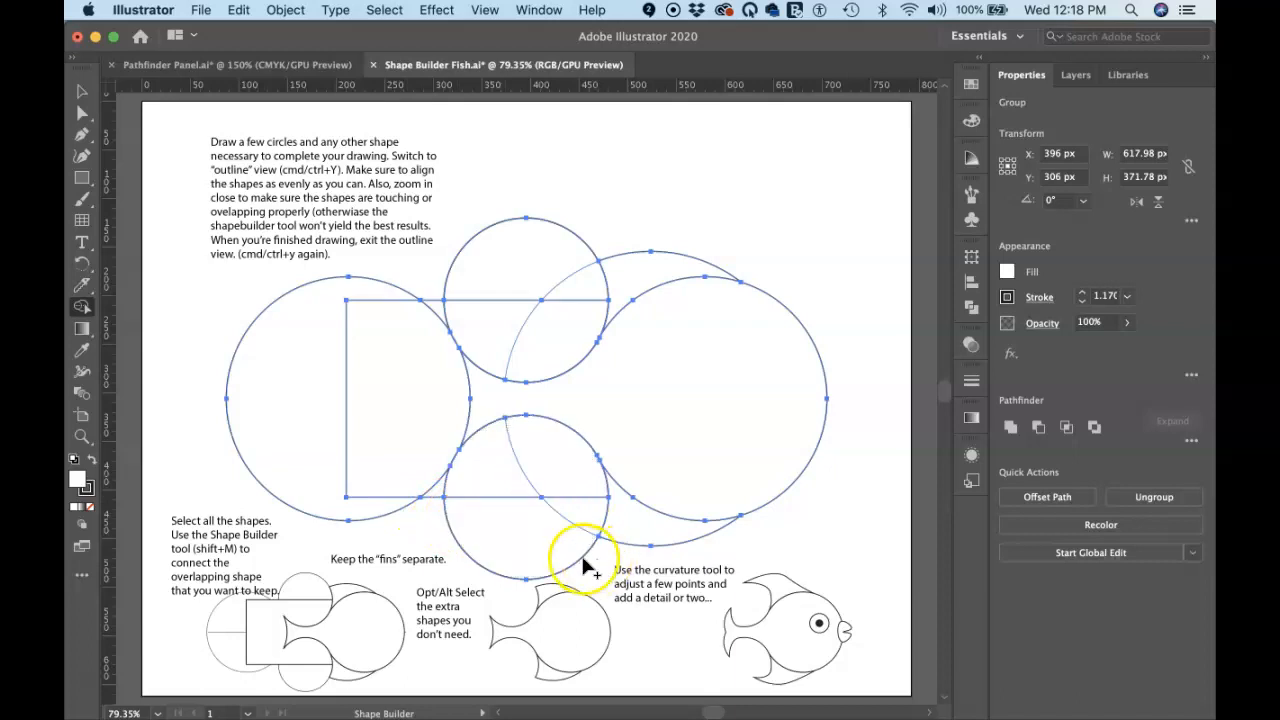
click(556, 482)
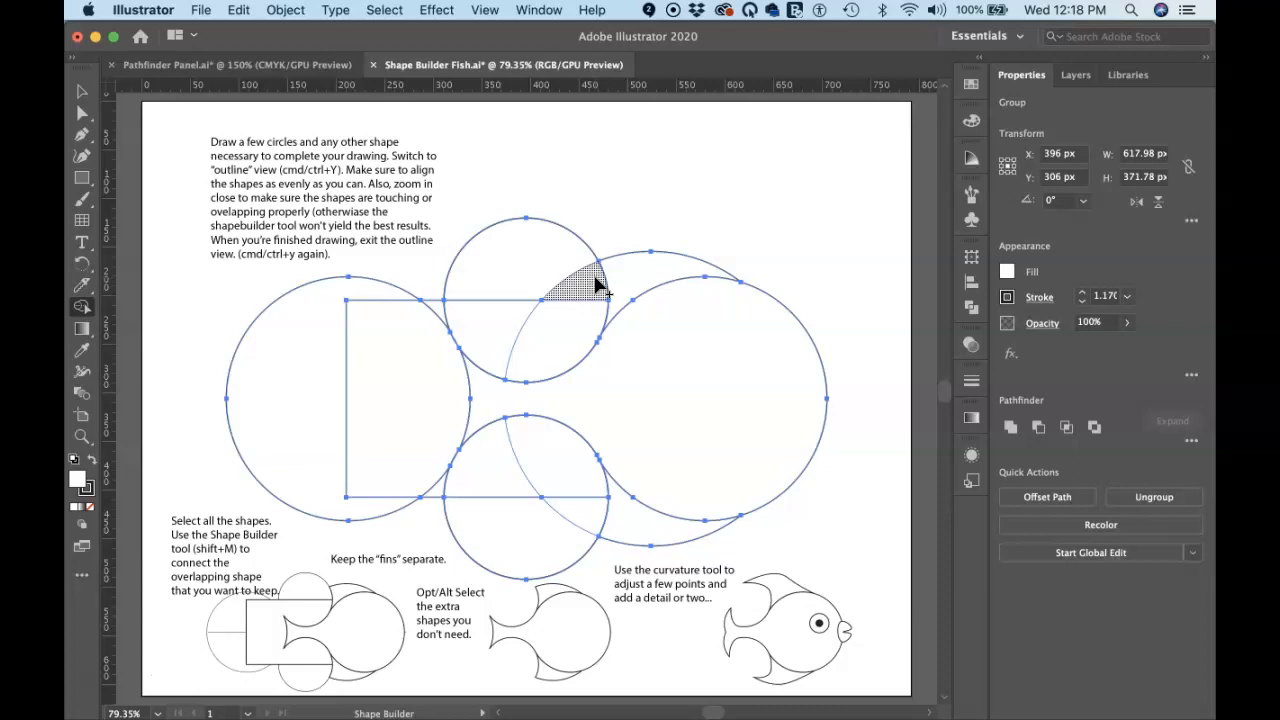
alt+click(580, 256)
alt+click(562, 211)
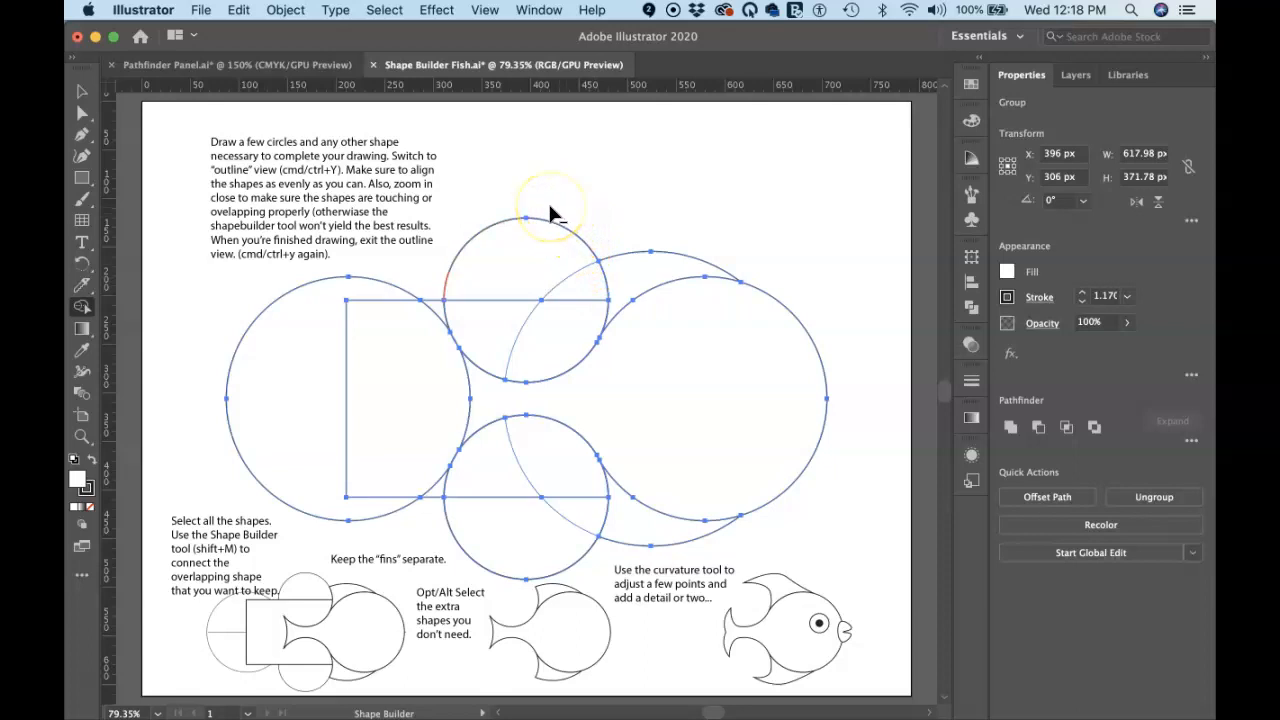
Delete the outer arcs of the upper and lower small circles outside the fish body with Shape Builder
alt+click(543, 240)
alt+click(539, 256)
mouse_move(540, 259)
mouse_down()
mouse_move(574, 306)
mouse_move(543, 329)
mouse_move(490, 316)
mouse_up()
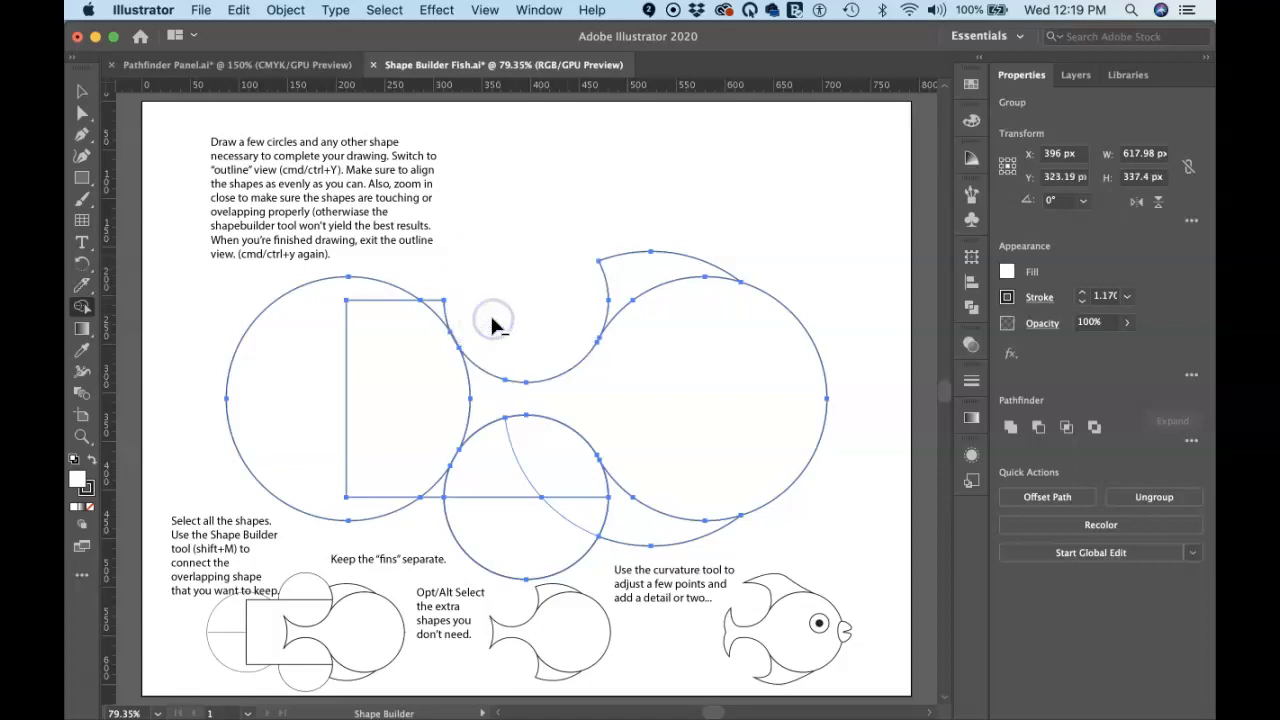
mouse_move(578, 528)
mouse_down()
mouse_move(584, 493)
mouse_move(509, 470)
mouse_up()
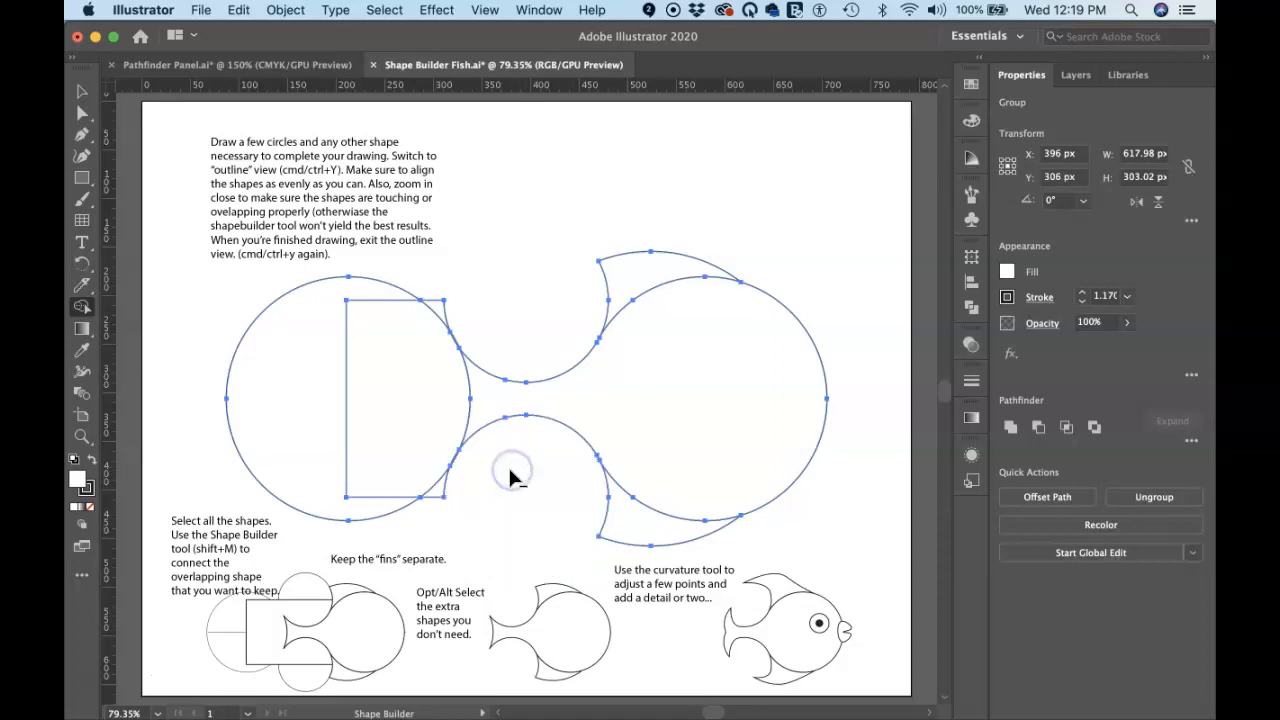
Delete the left circle and the rectangle with Shape Builder, then deselect everything
alt+click(438, 495)
drag(438, 310, 340, 334)
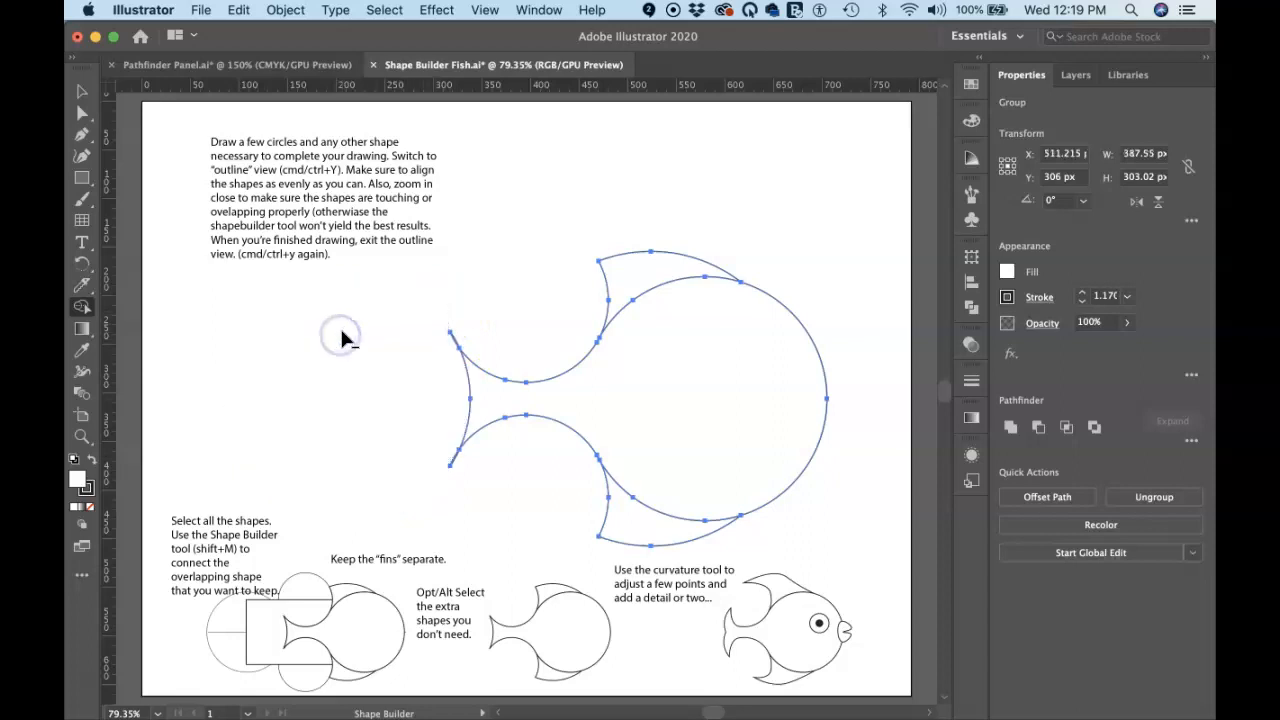
click(528, 266)
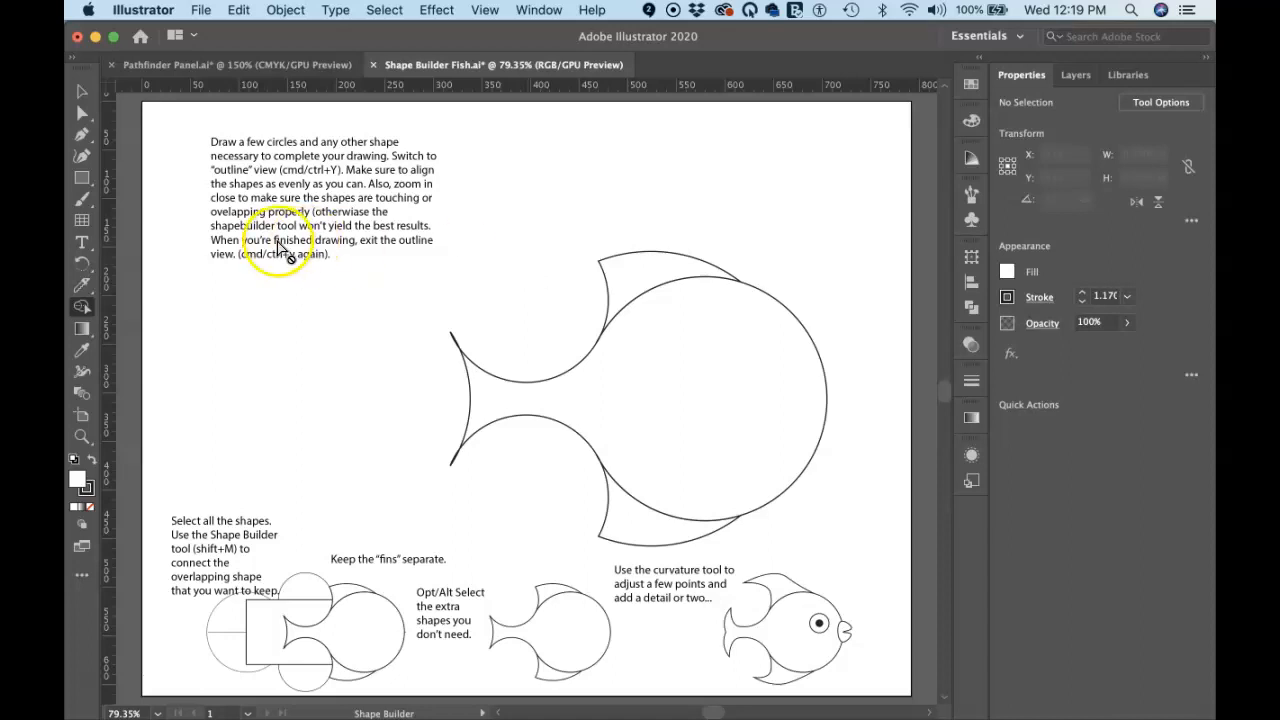
Switch to the Curvature tool and reshape the points where the tail curves meet behind the body
click(80, 160)
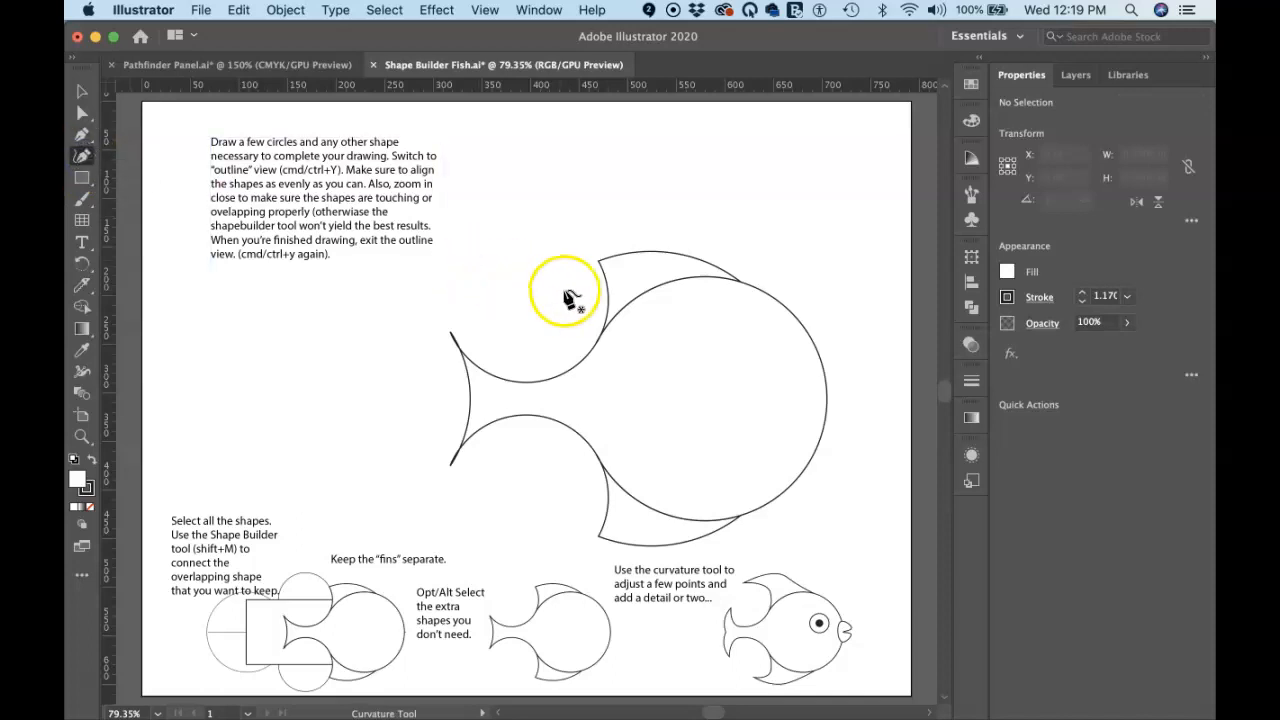
click(470, 401)
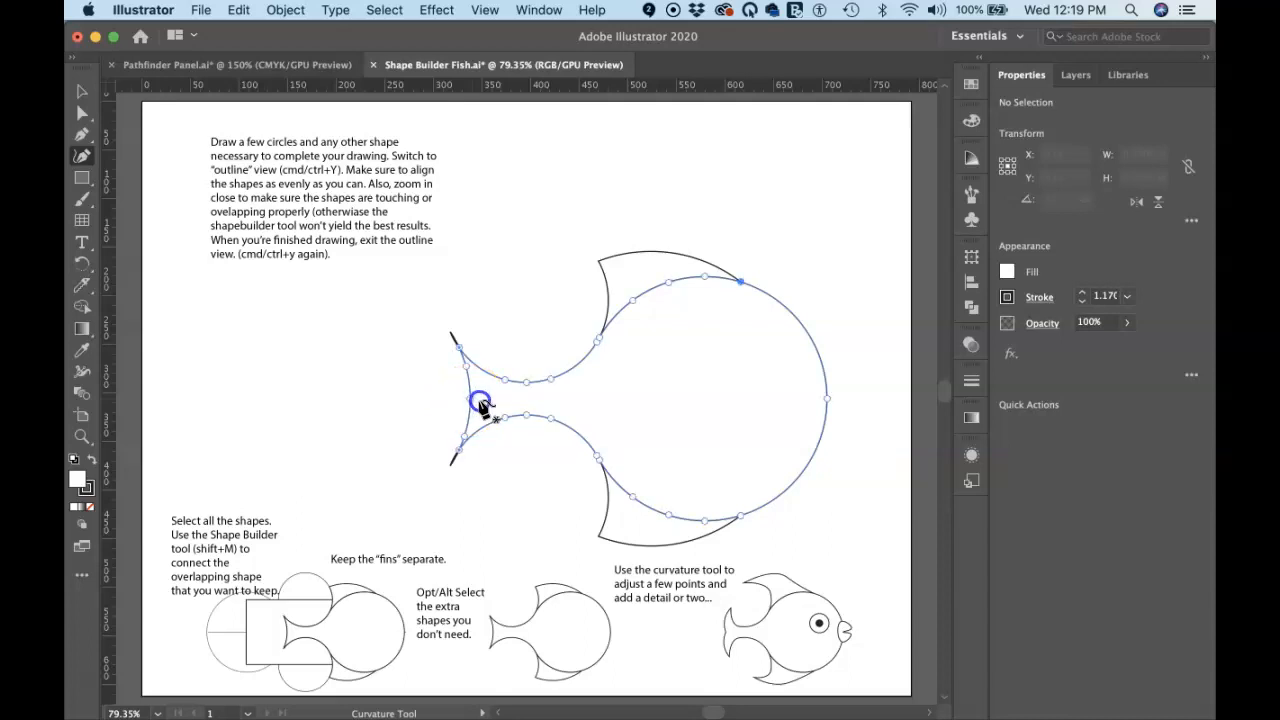
click(470, 400)
drag(470, 401, 481, 400)
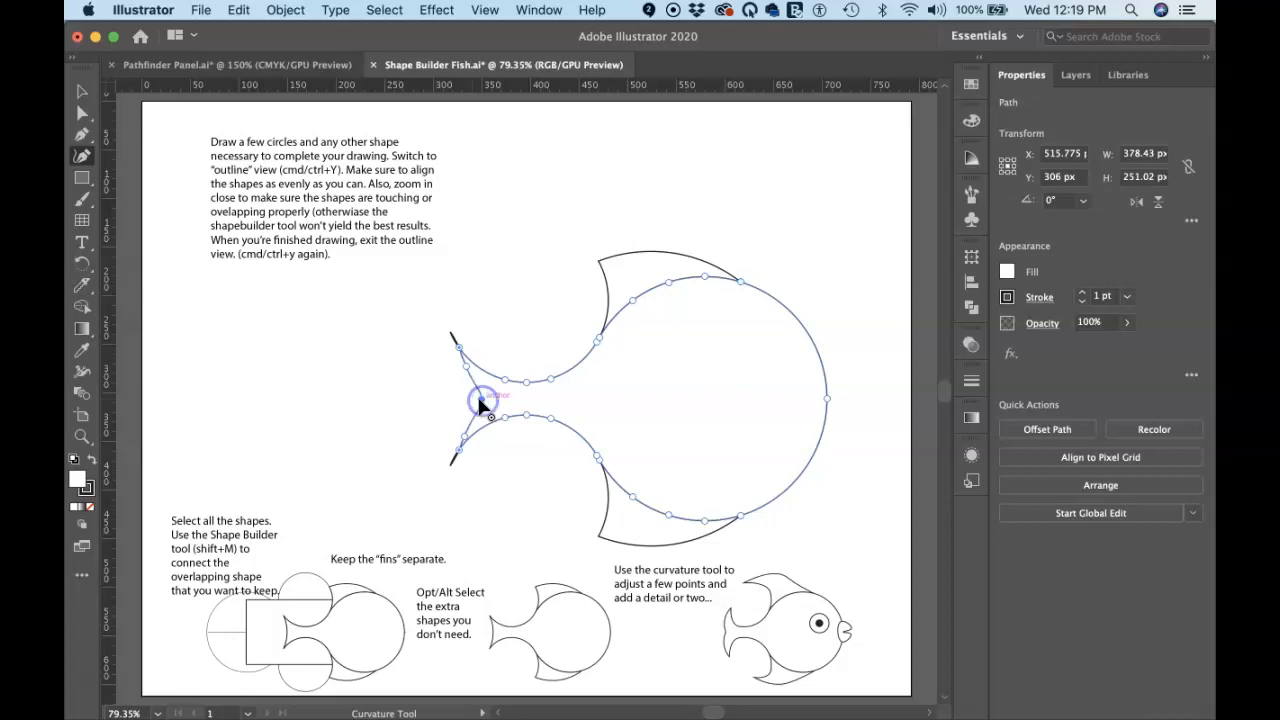
click(543, 403)
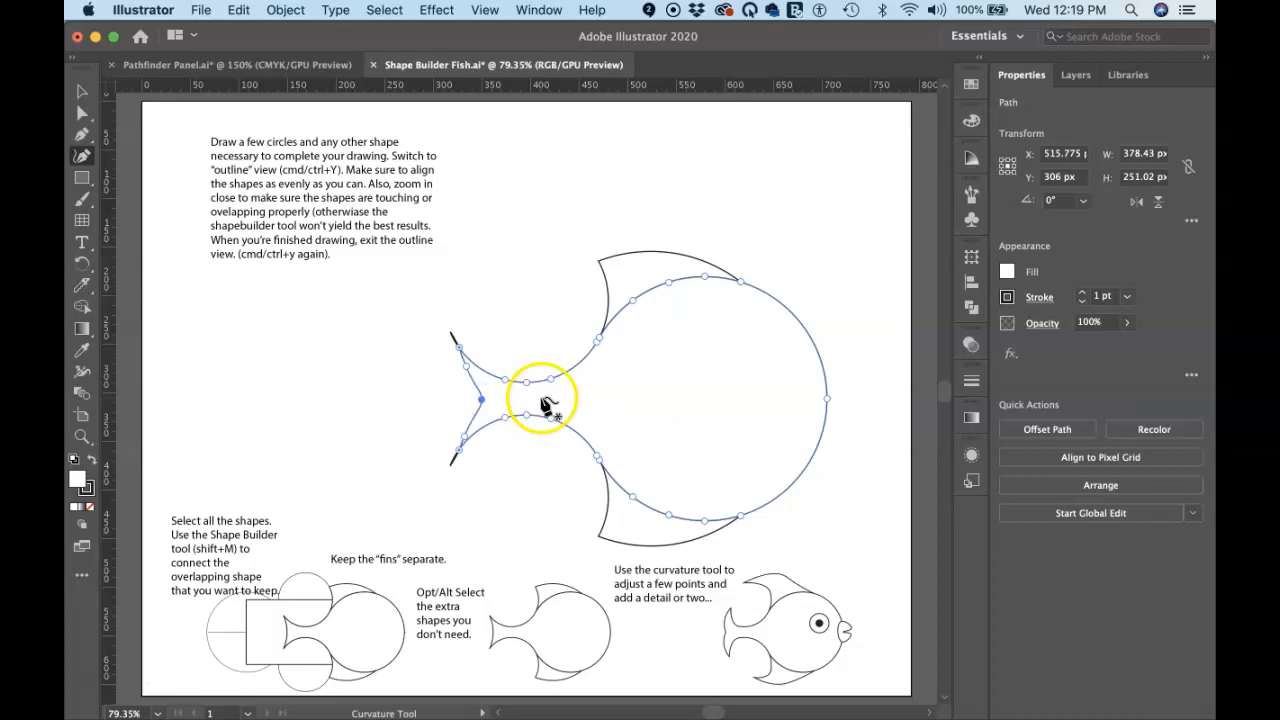
click(501, 391)
drag(503, 396, 463, 310)
super+click(507, 285)
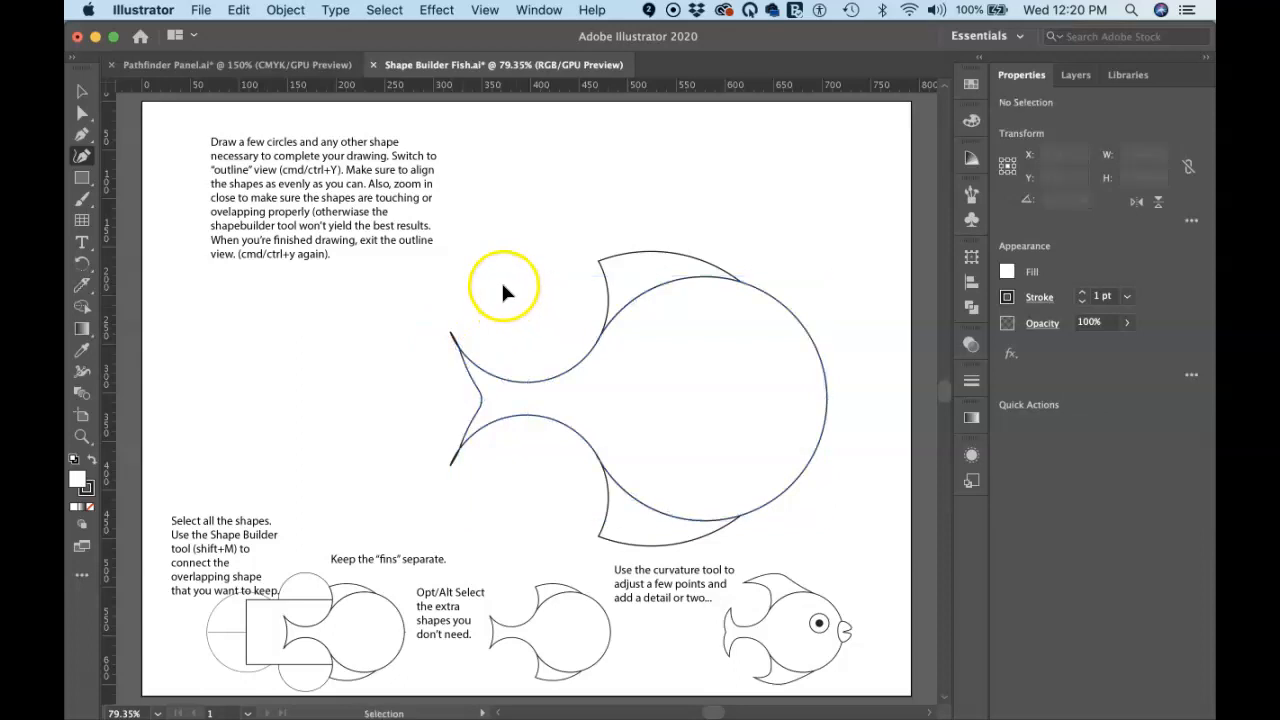
Pull the tips of the upper and lower fins back toward the tail with the Curvature tool
click(452, 336)
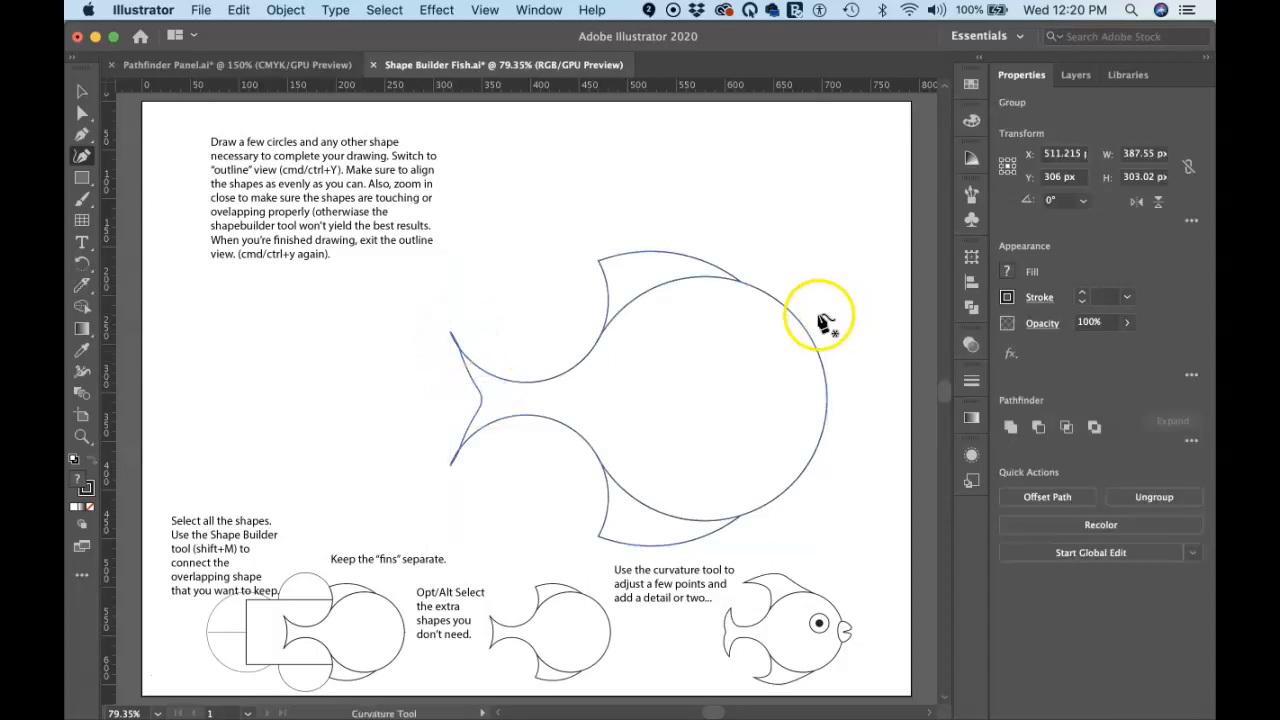
key(super)
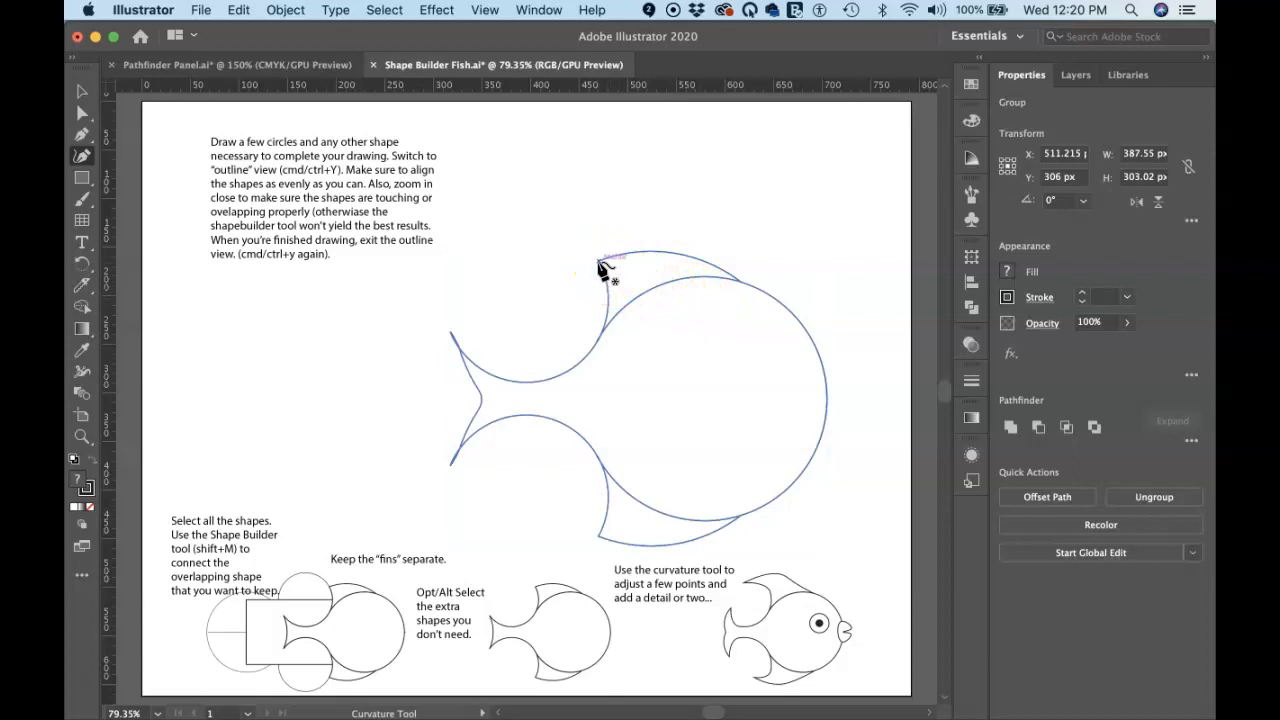
click(651, 258)
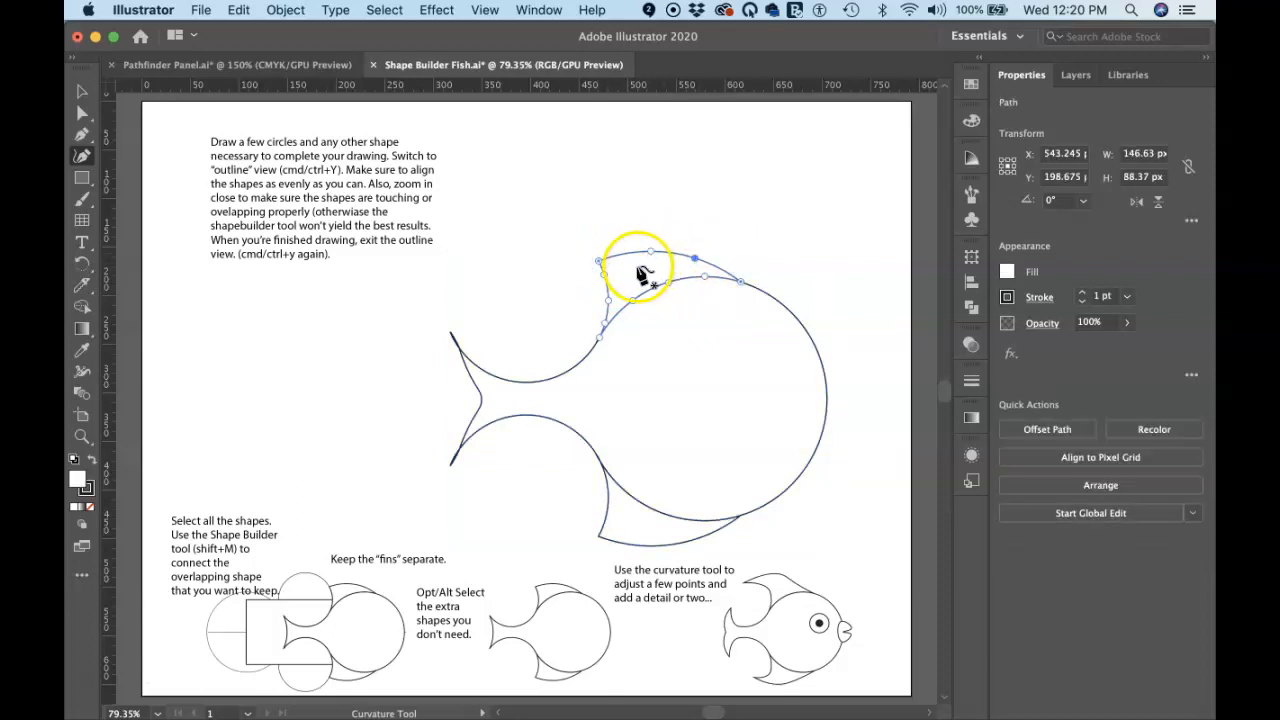
drag(600, 262, 546, 250)
click(594, 542)
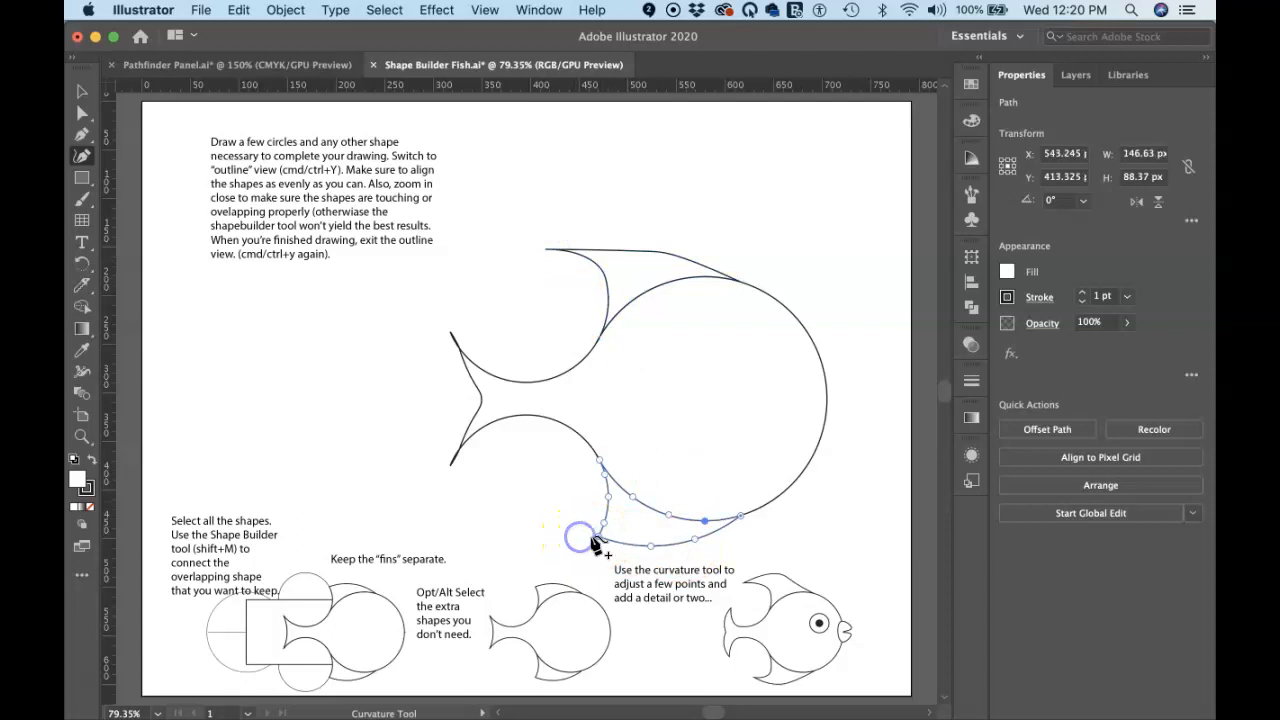
drag(596, 538, 542, 531)
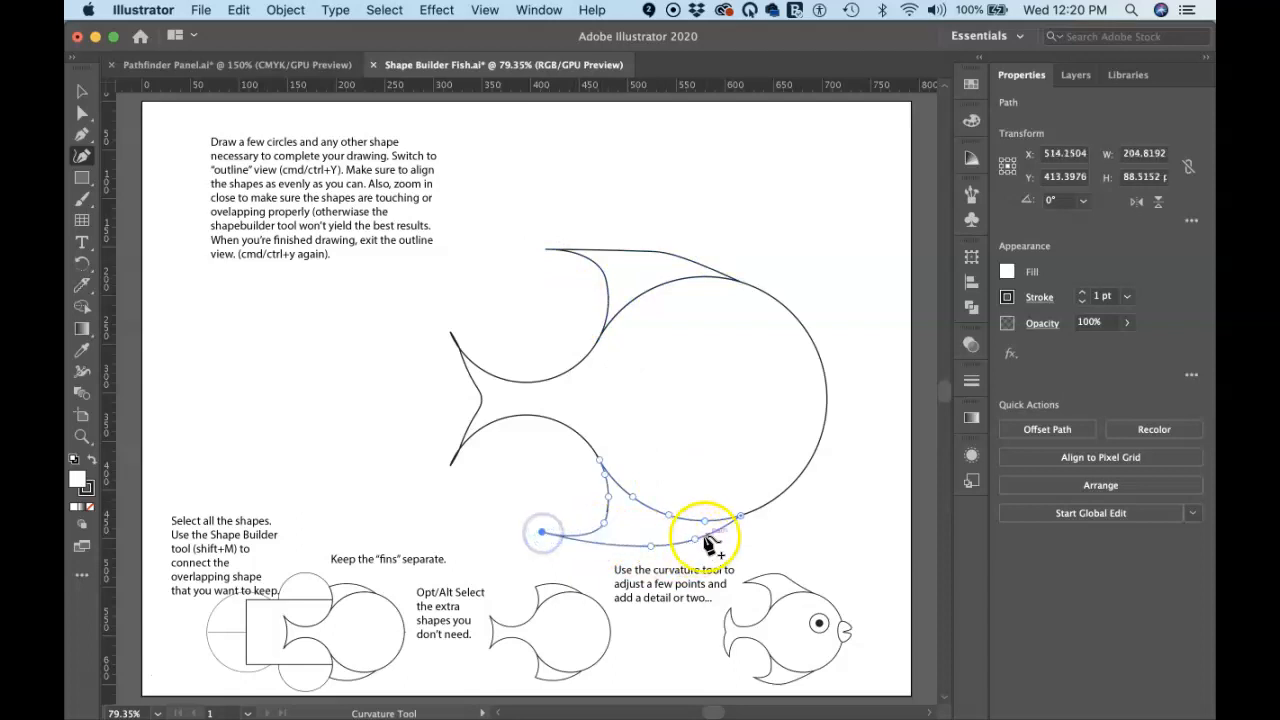
Add a point on the body's front edge and pull it outward to form the fish's mouth, then deselect
super+click(826, 382)
click(827, 383)
drag(827, 383, 844, 423)
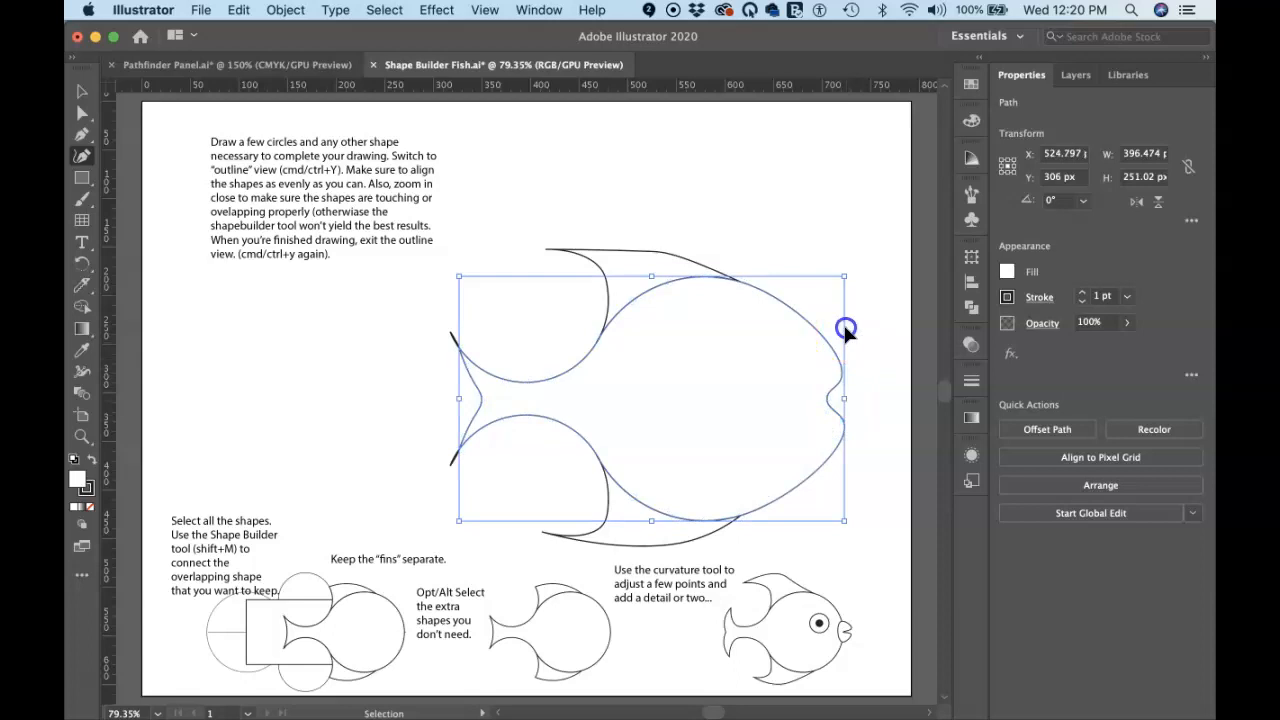
super+click(859, 320)
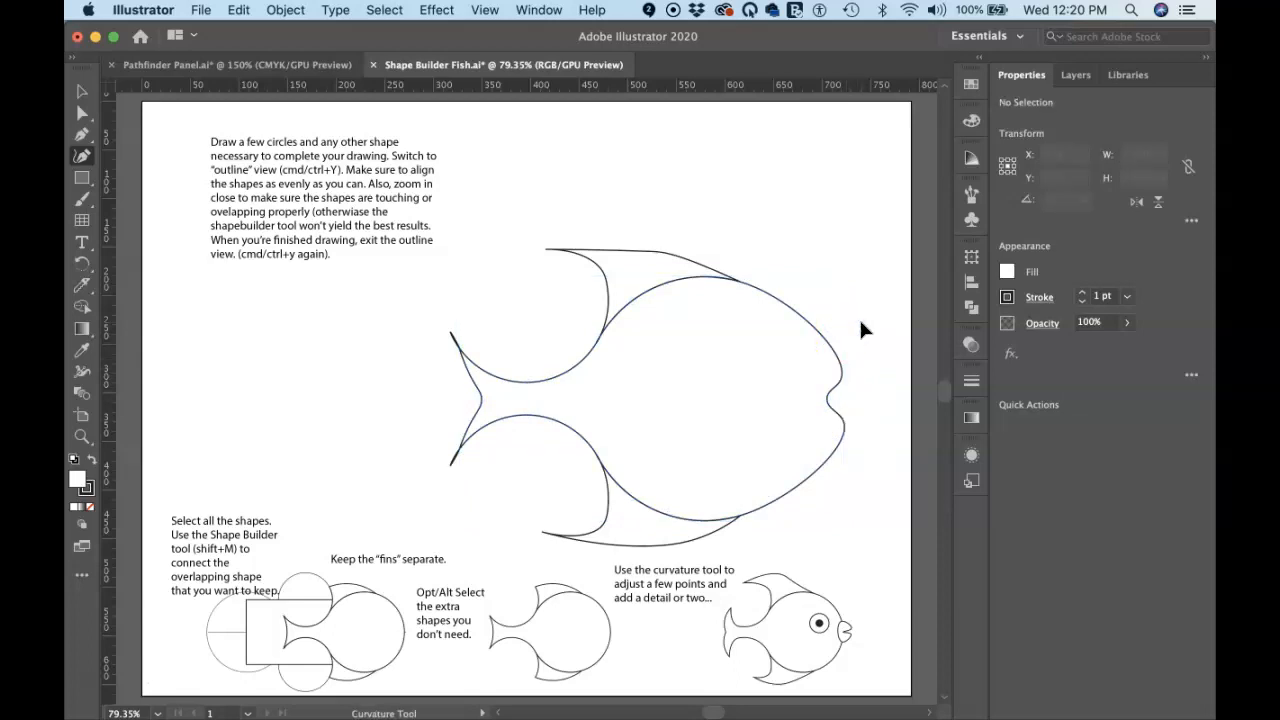